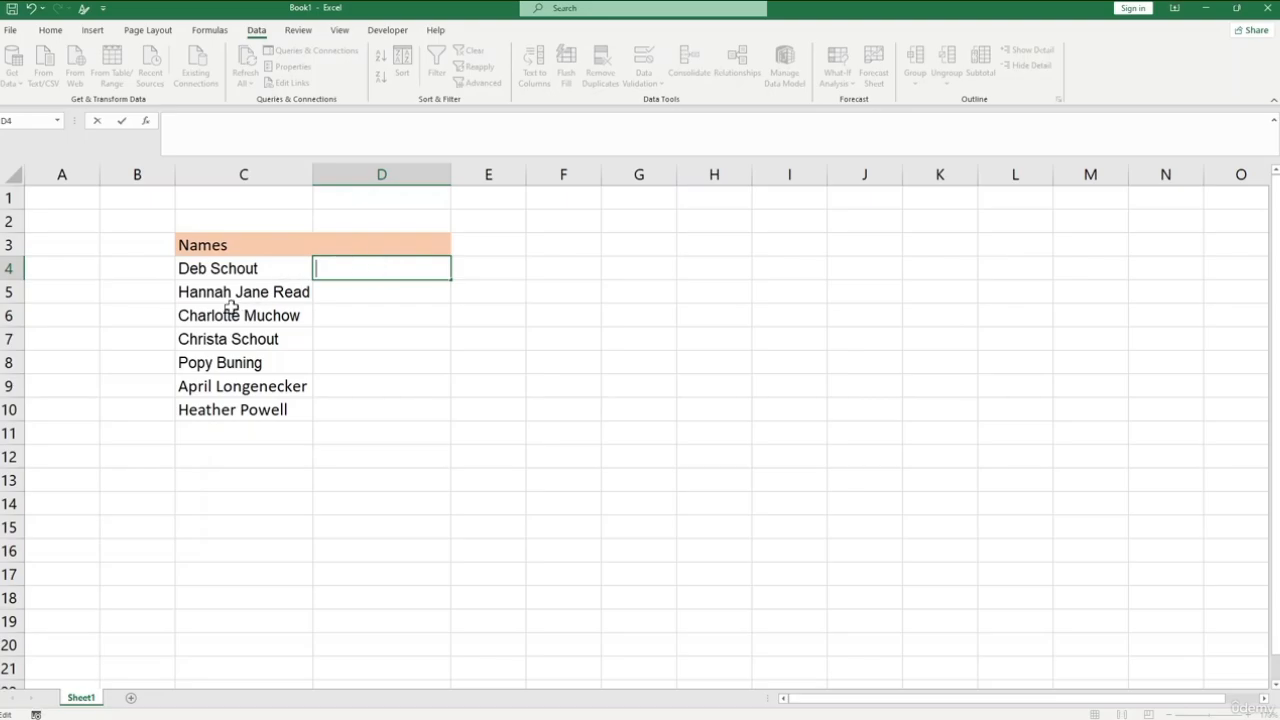
{"action": "left_click", "coordinate": [262, 262]}
{"action": "left_click", "coordinate": [368, 243]}
{"action": "left_click", "coordinate": [406, 322]}
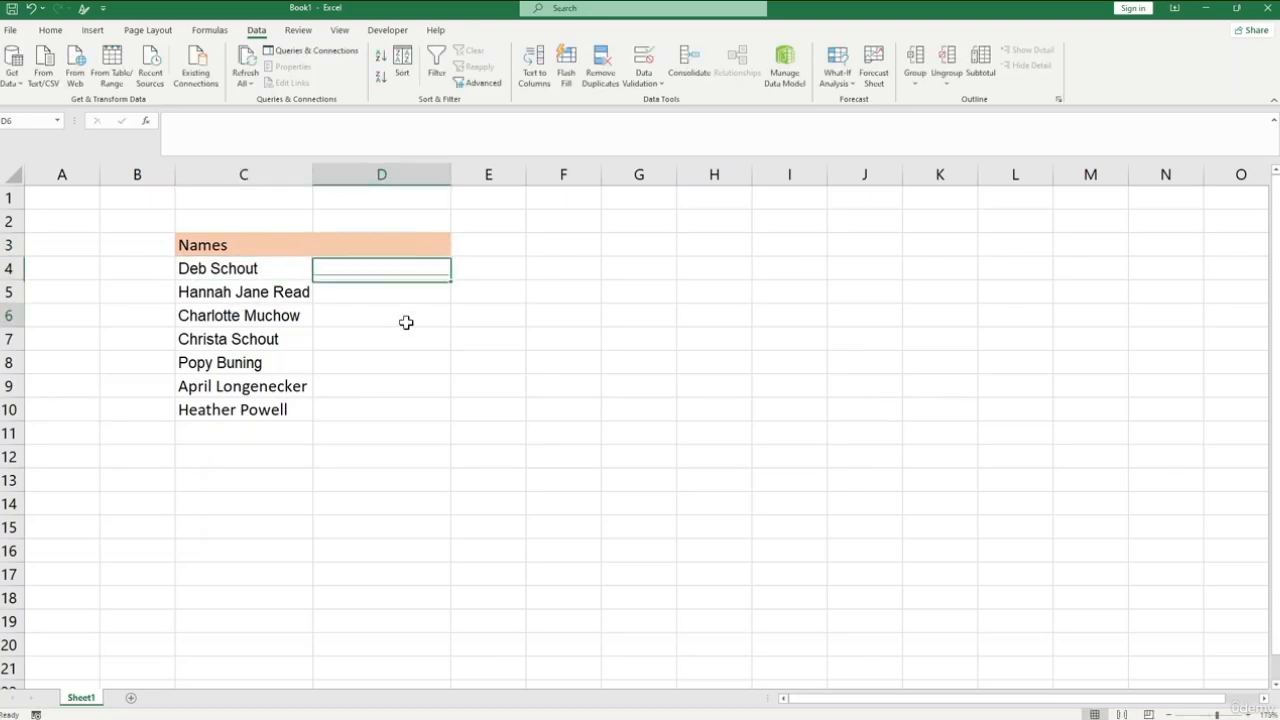
{"action": "left_click", "coordinate": [372, 246]}
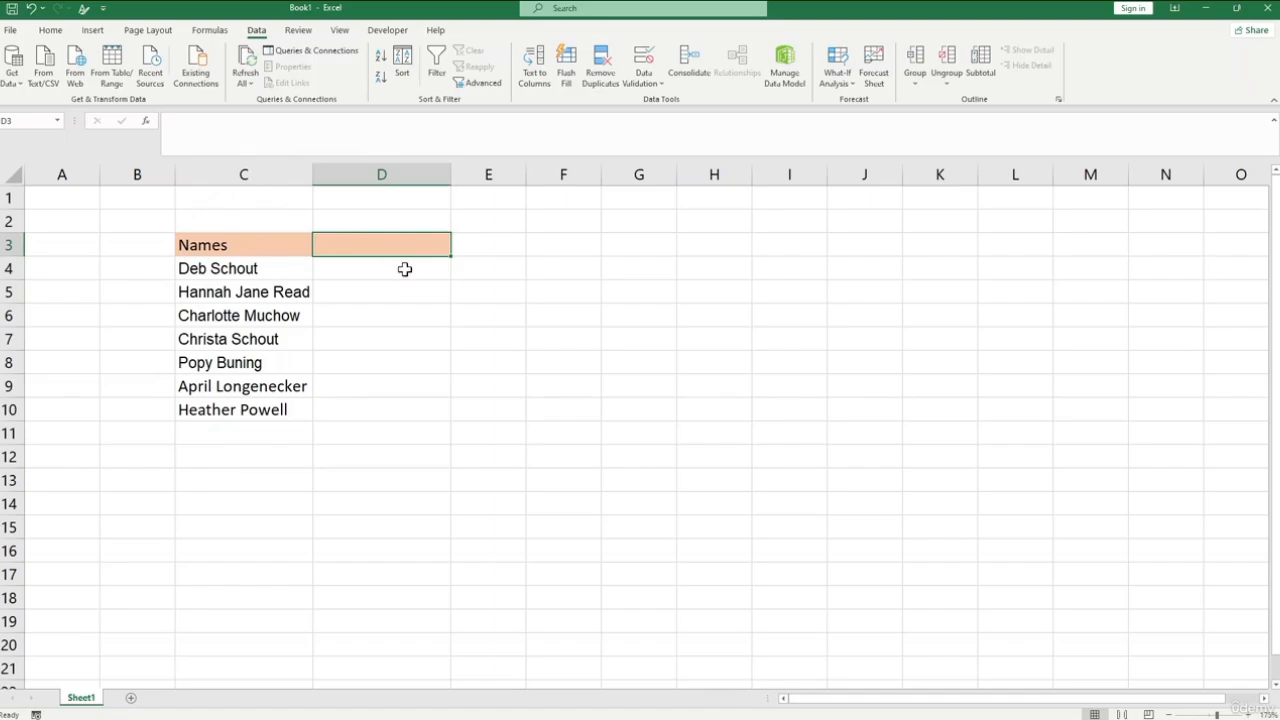
- Enter the first name of the person in C4 into cell D4
{"action": "left_click", "coordinate": [404, 269]}
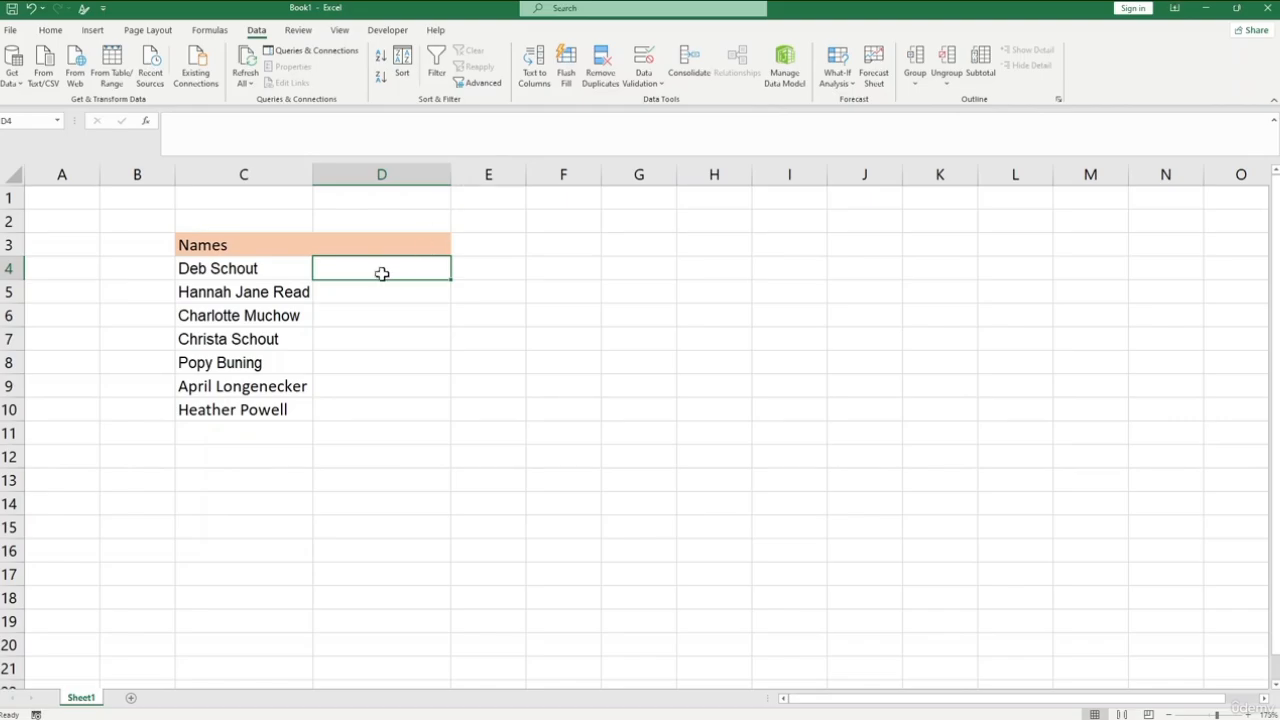
{"action": "type", "text": "Deb"}
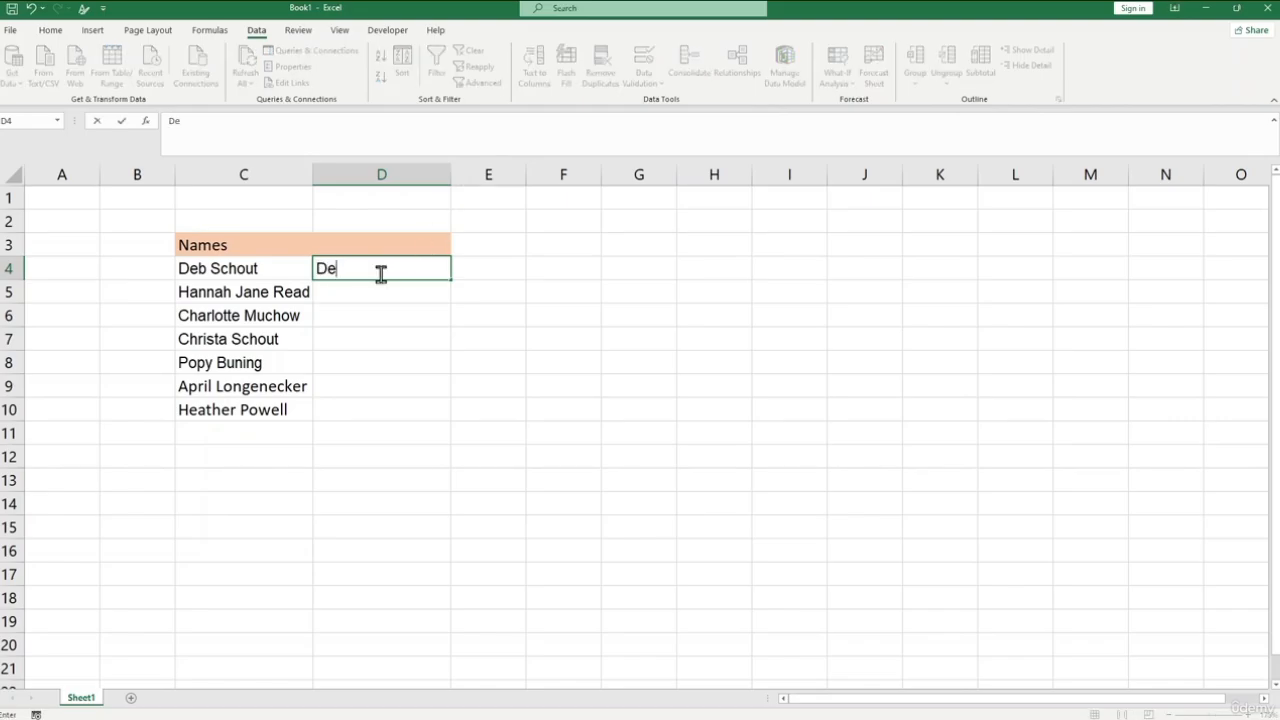
{"action": "key", "text": "Return"}
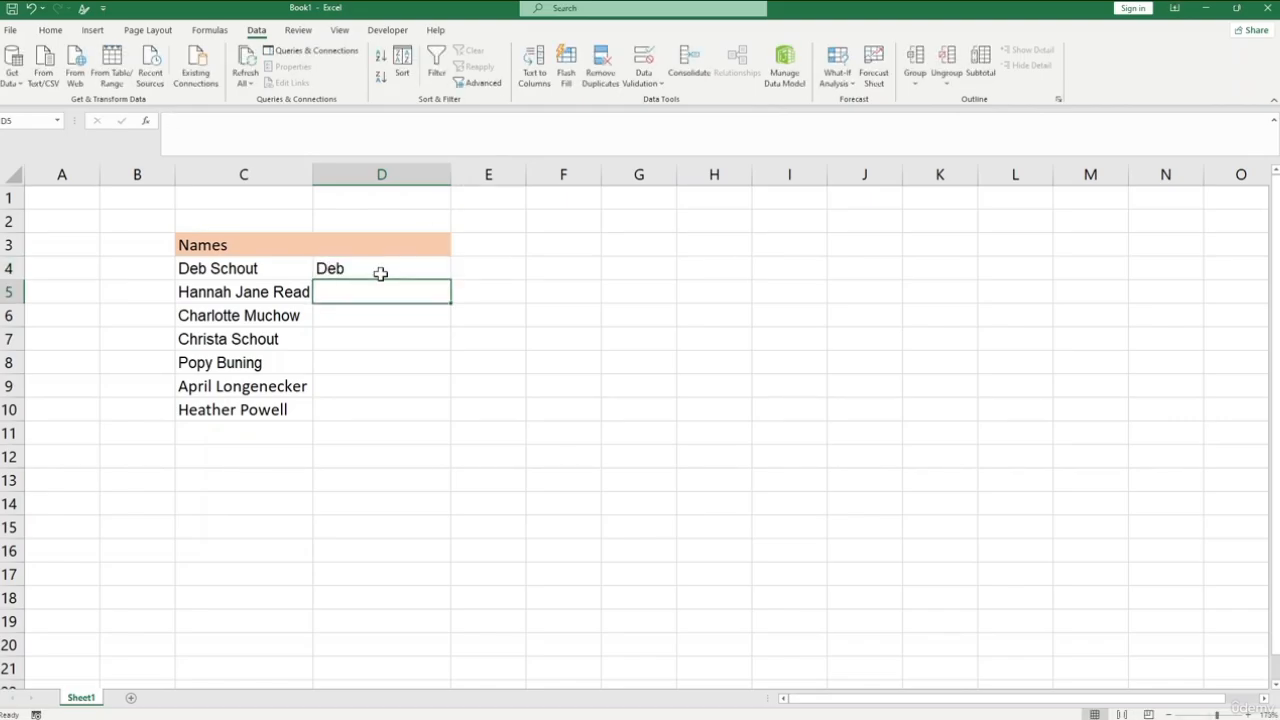
- Enter the first name from C5 into D5 and use Flash Fill to fill the remaining first names down to D10
{"action": "type", "text": "hannah"}
{"action": "key", "text": "BackSpace"}
{"action": "key", "text": "BackSpace"}
{"action": "key", "text": "BackSpace"}
{"action": "key", "text": "BackSpace"}
{"action": "key", "text": "BackSpace"}
{"action": "key", "text": "BackSpace"}
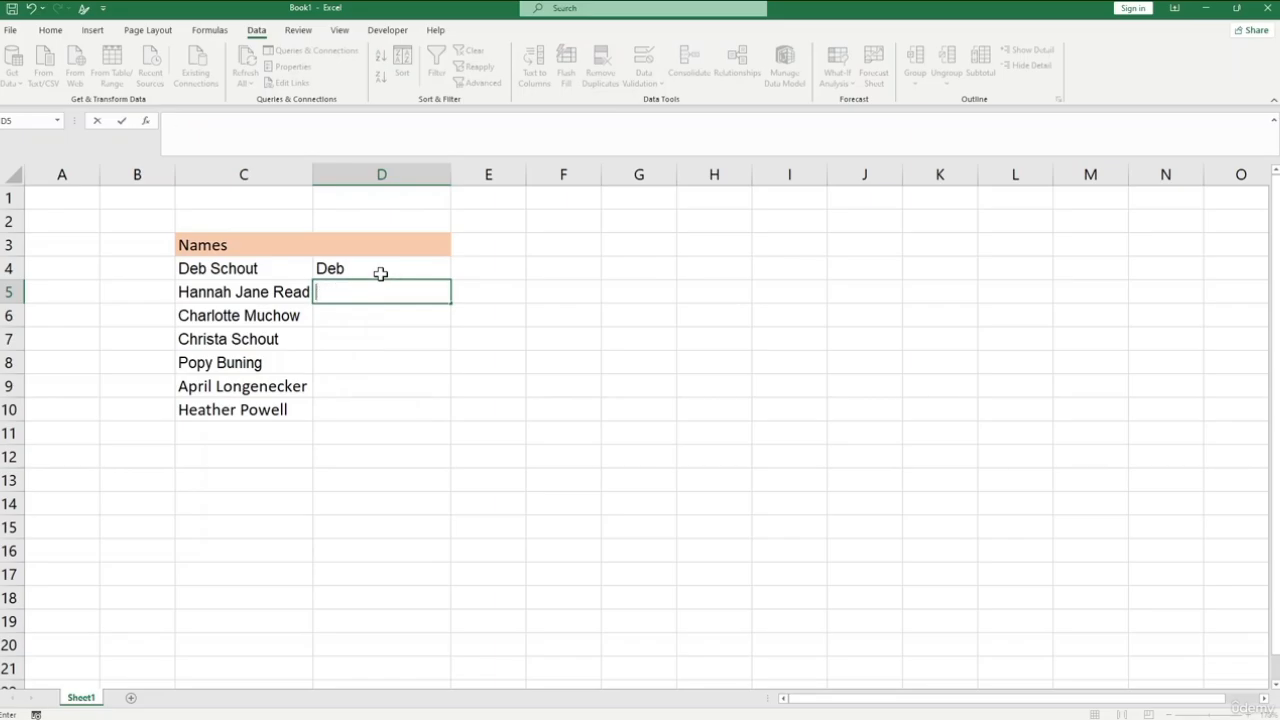
{"action": "type", "text": "Hannah"}
{"action": "key", "text": "BackSpace"}
{"action": "key", "text": "BackSpace"}
{"action": "key", "text": "BackSpace"}
{"action": "key", "text": "BackSpace"}
{"action": "type", "text": "nnah"}
{"action": "key", "text": "Return"}
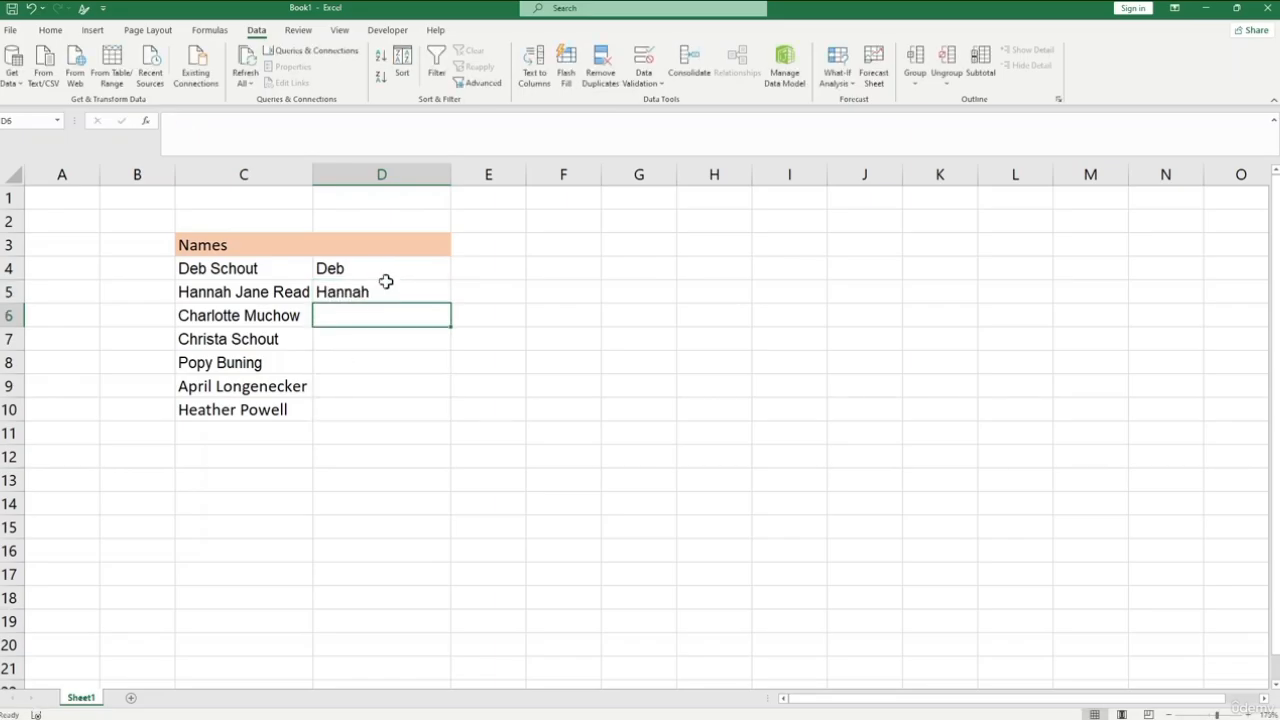
{"action": "left_click", "coordinate": [564, 88]}
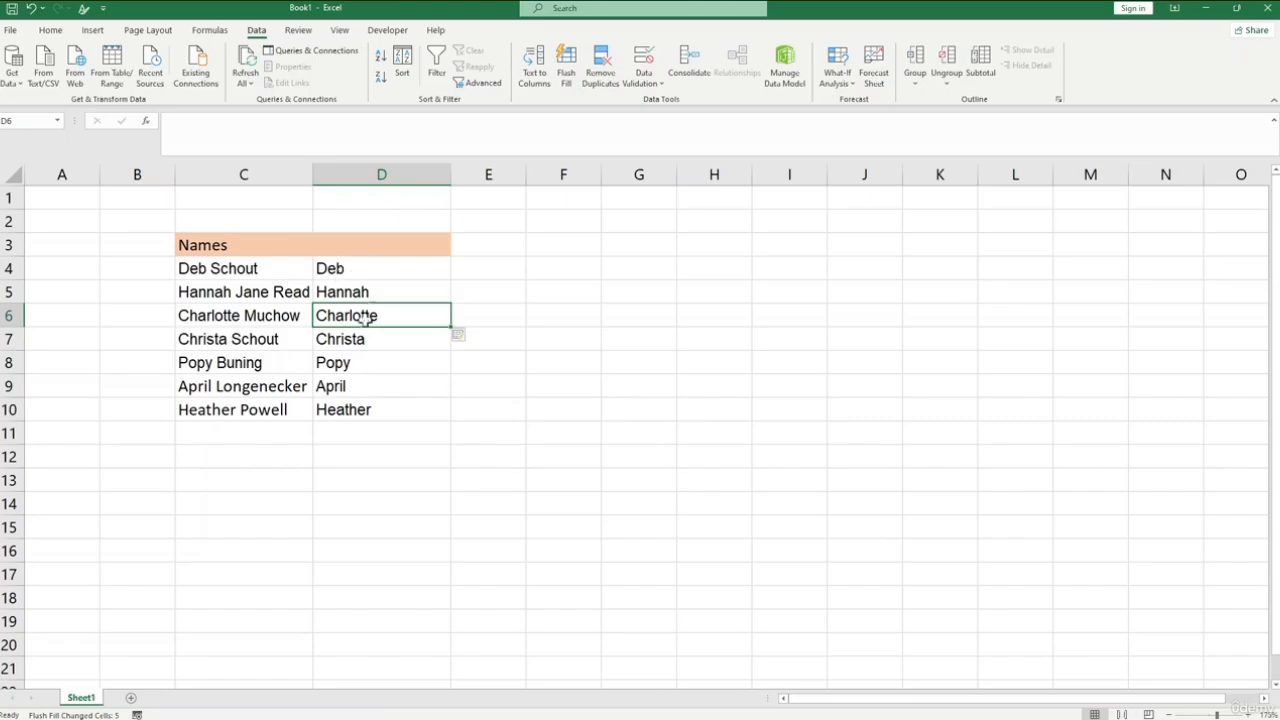
{"action": "left_click", "coordinate": [374, 388]}
{"action": "left_click", "coordinate": [372, 271]}
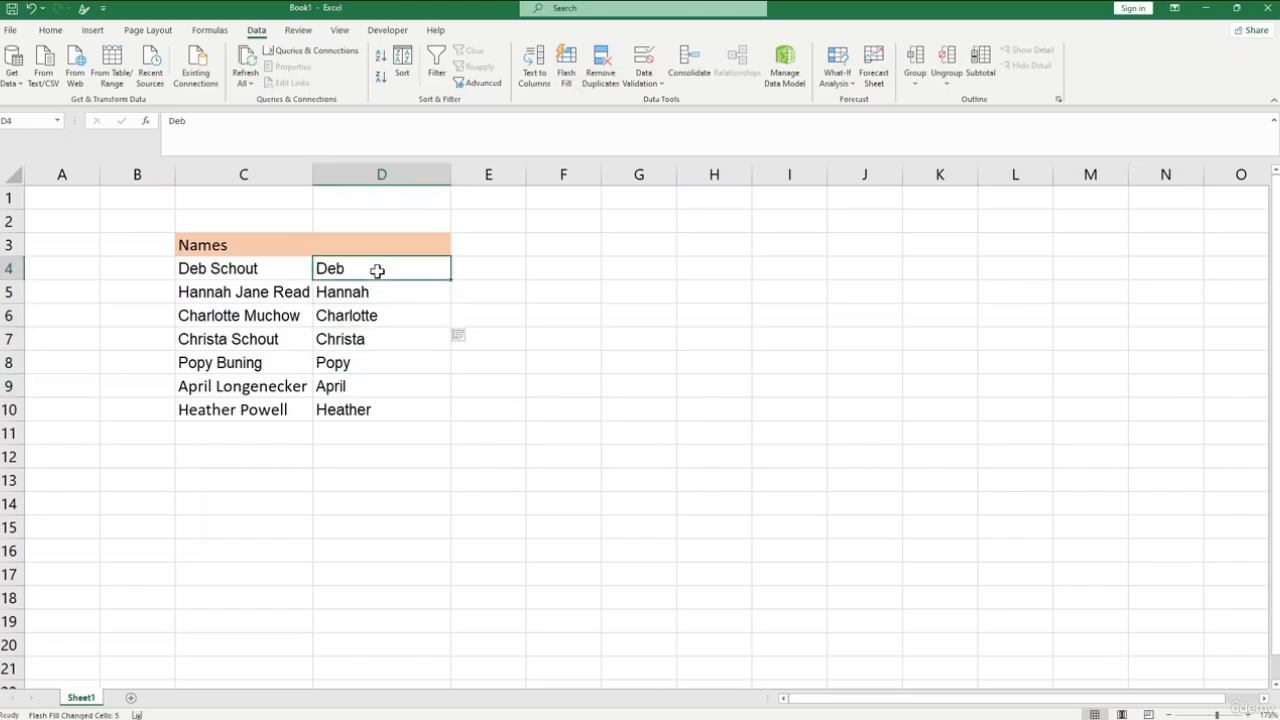
{"action": "left_click", "coordinate": [382, 386]}
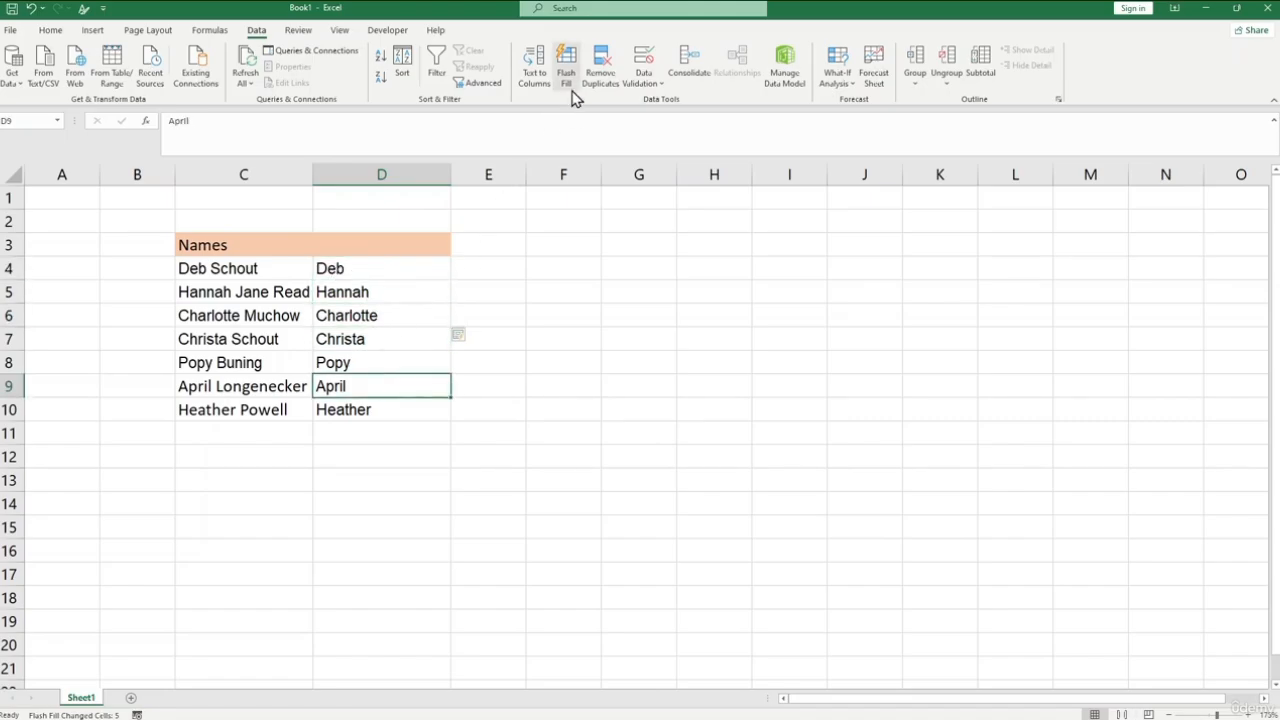
{"action": "left_click", "coordinate": [411, 345]}
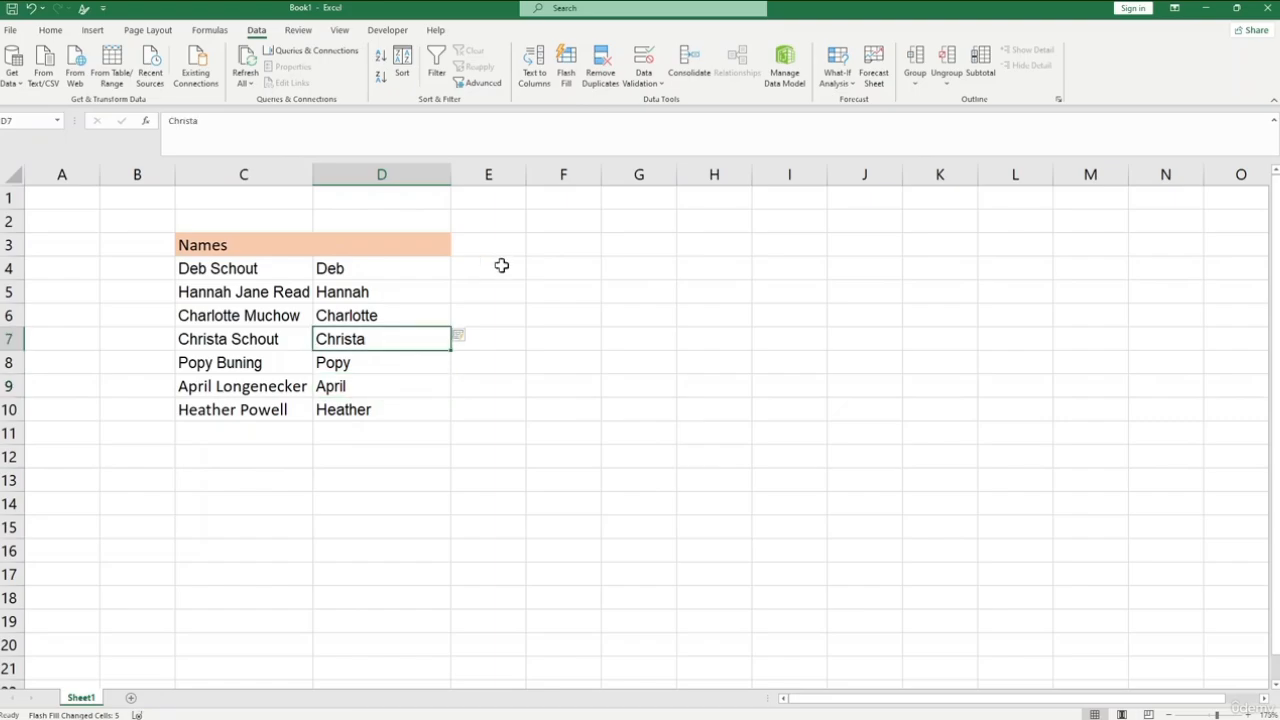
- Enter the last name of the person in C4 into cell E4 in lowercase
{"action": "left_click", "coordinate": [494, 267]}
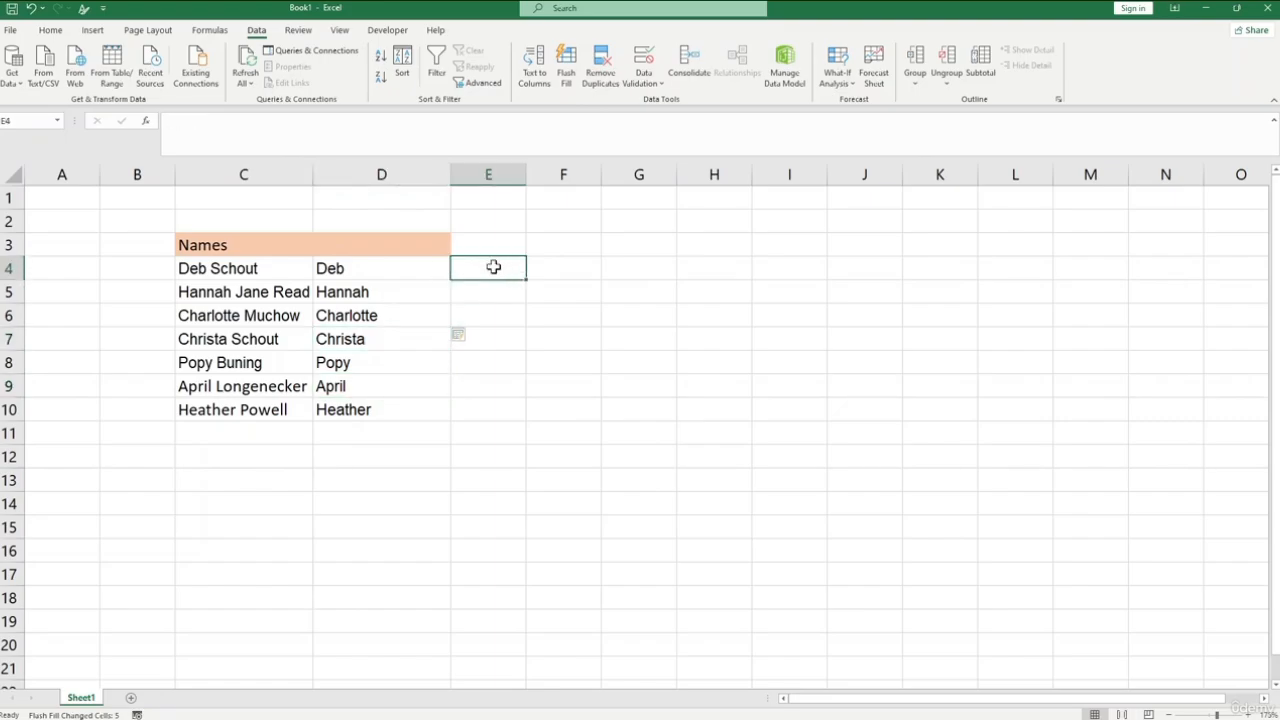
{"action": "type", "text": "schou"}
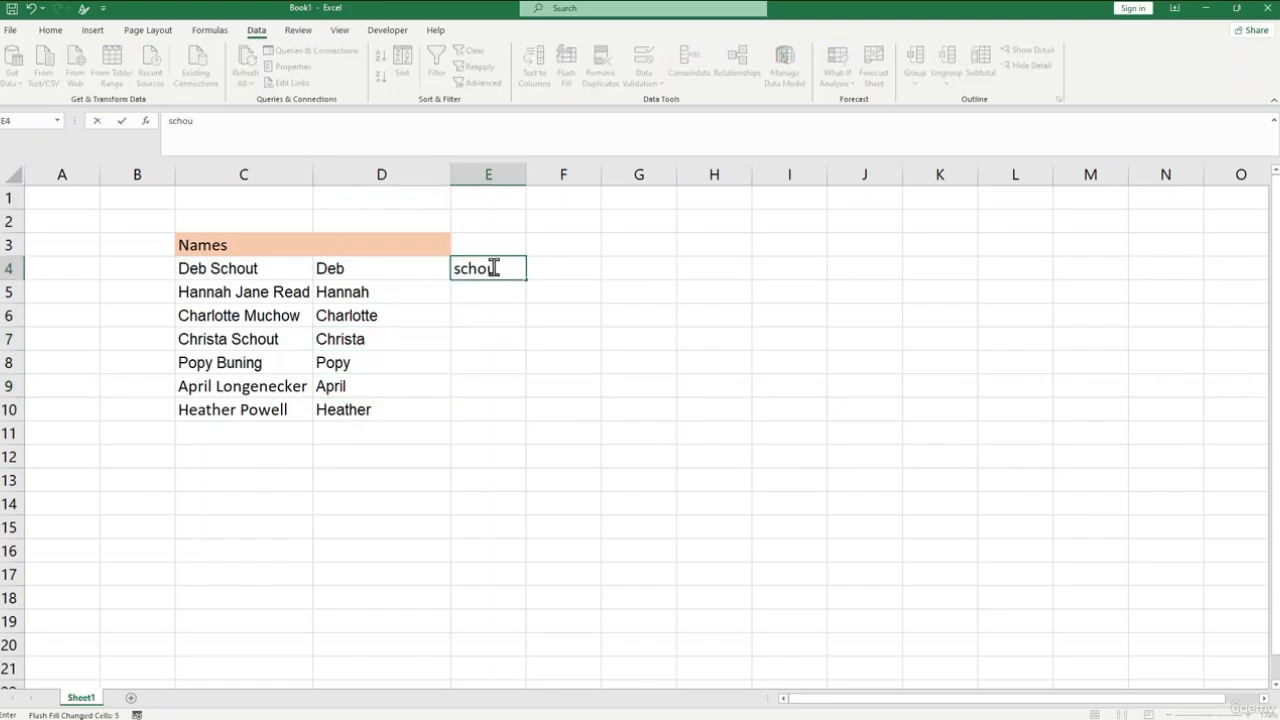
{"action": "type", "text": "t"}
{"action": "key", "text": "Return"}
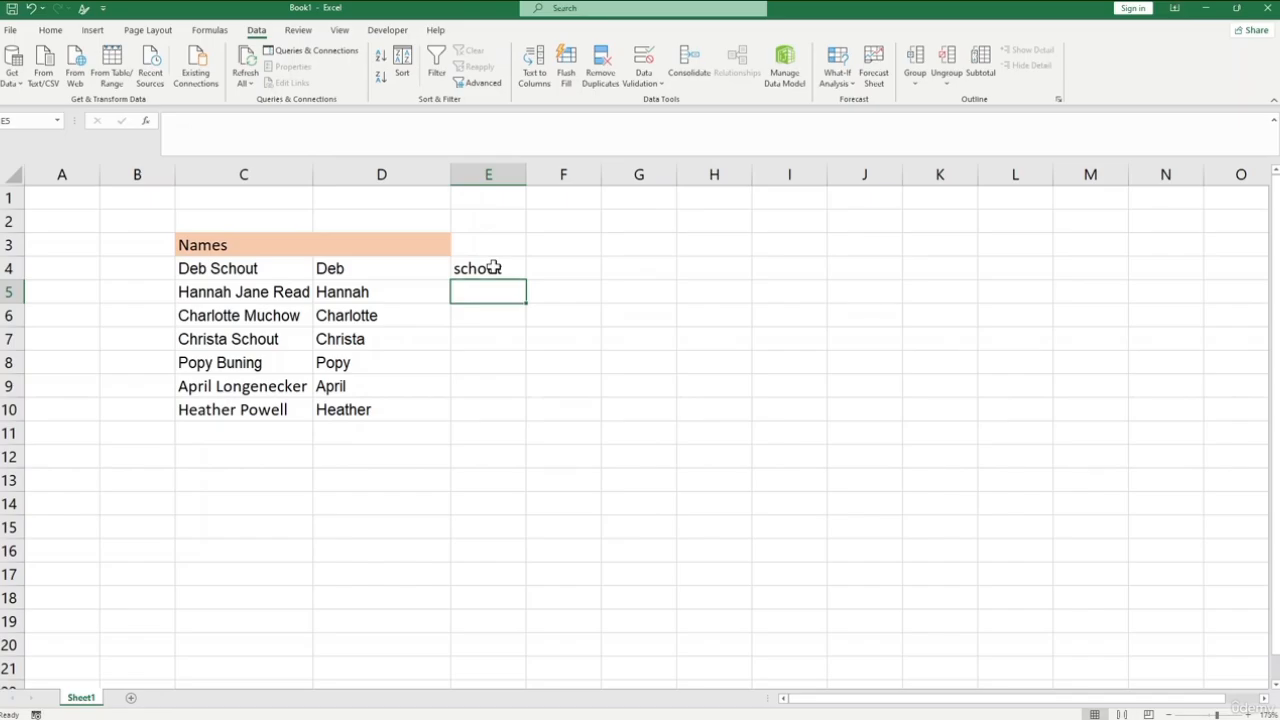
- Enter the middle name from C5 into E5 in lowercase and use Flash Fill to fill the rest of column E down to row 10
{"action": "type", "text": "jane"}
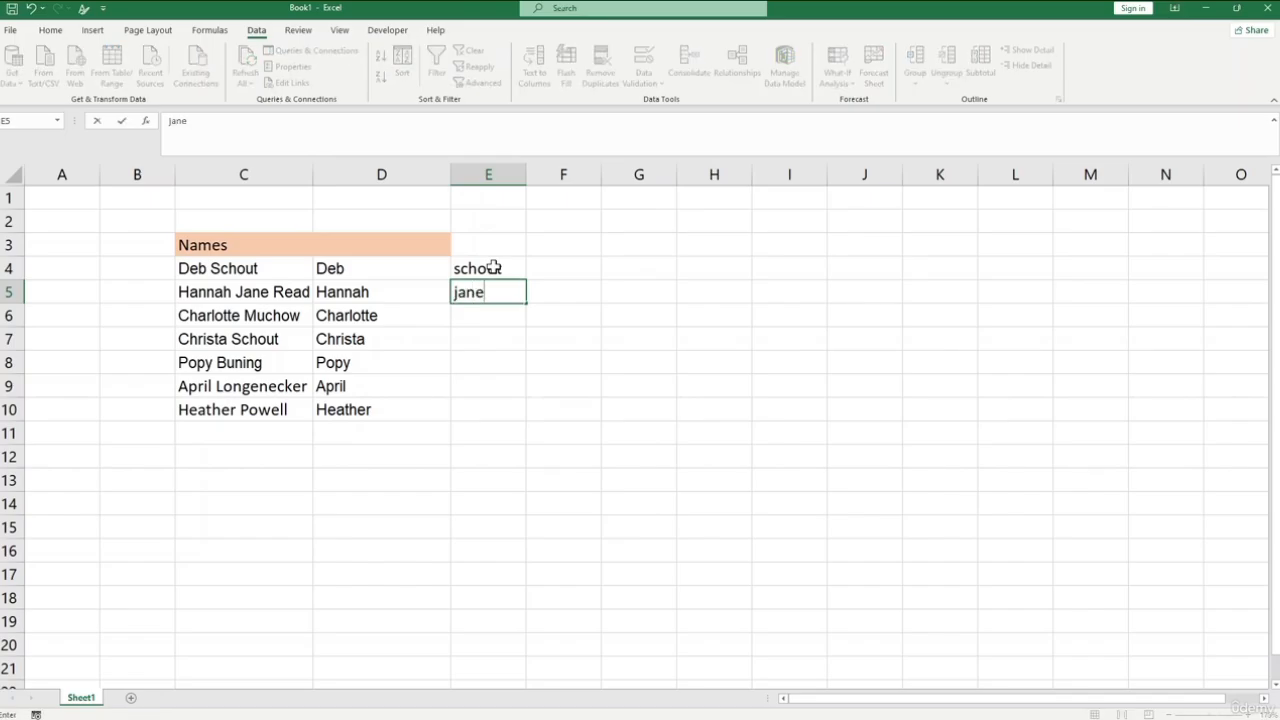
{"action": "left_click", "coordinate": [491, 312]}
{"action": "left_click", "coordinate": [566, 86]}
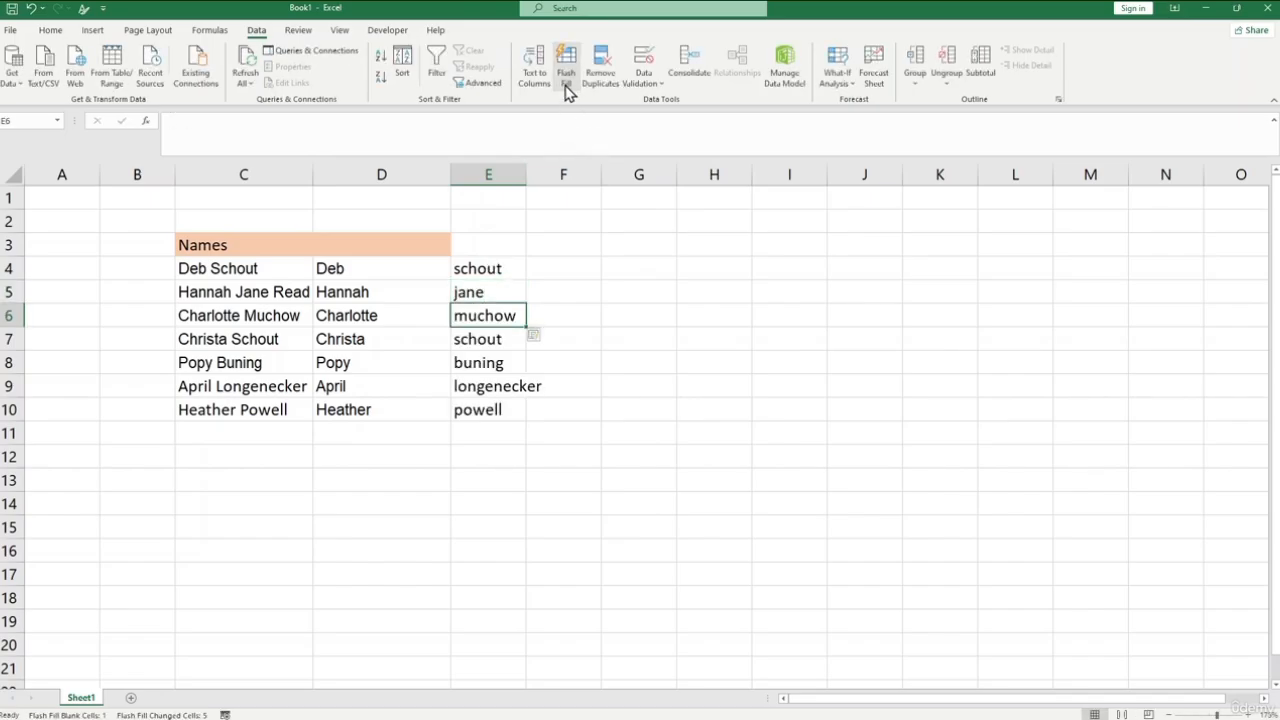
{"action": "left_click", "coordinate": [505, 384]}
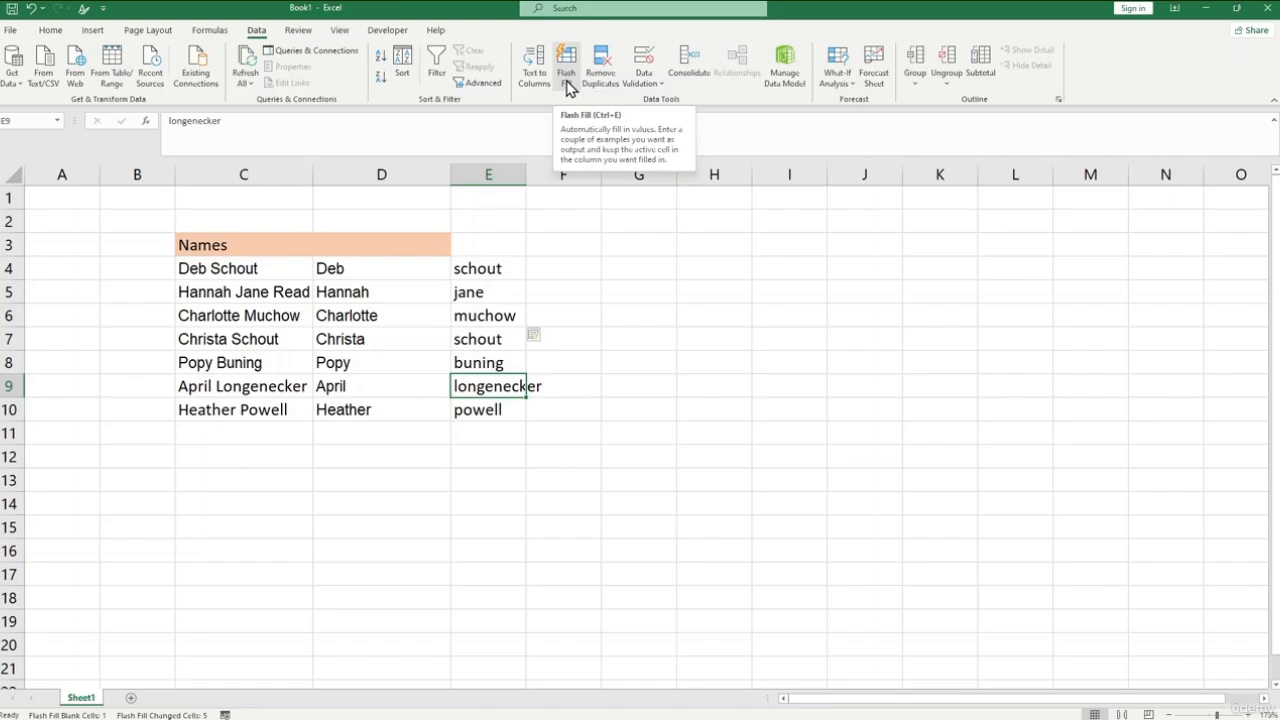
{"action": "left_click", "coordinate": [607, 360]}
{"action": "left_click", "coordinate": [488, 249]}
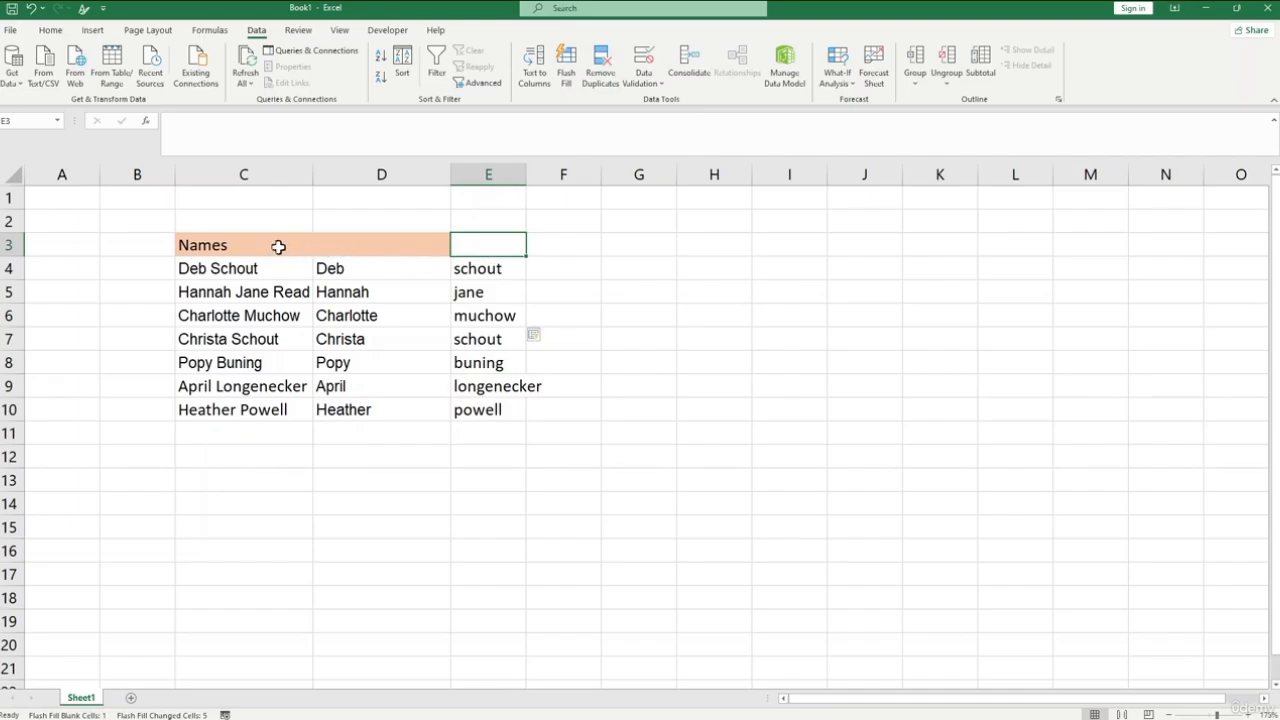
{"action": "left_click", "coordinate": [224, 266]}
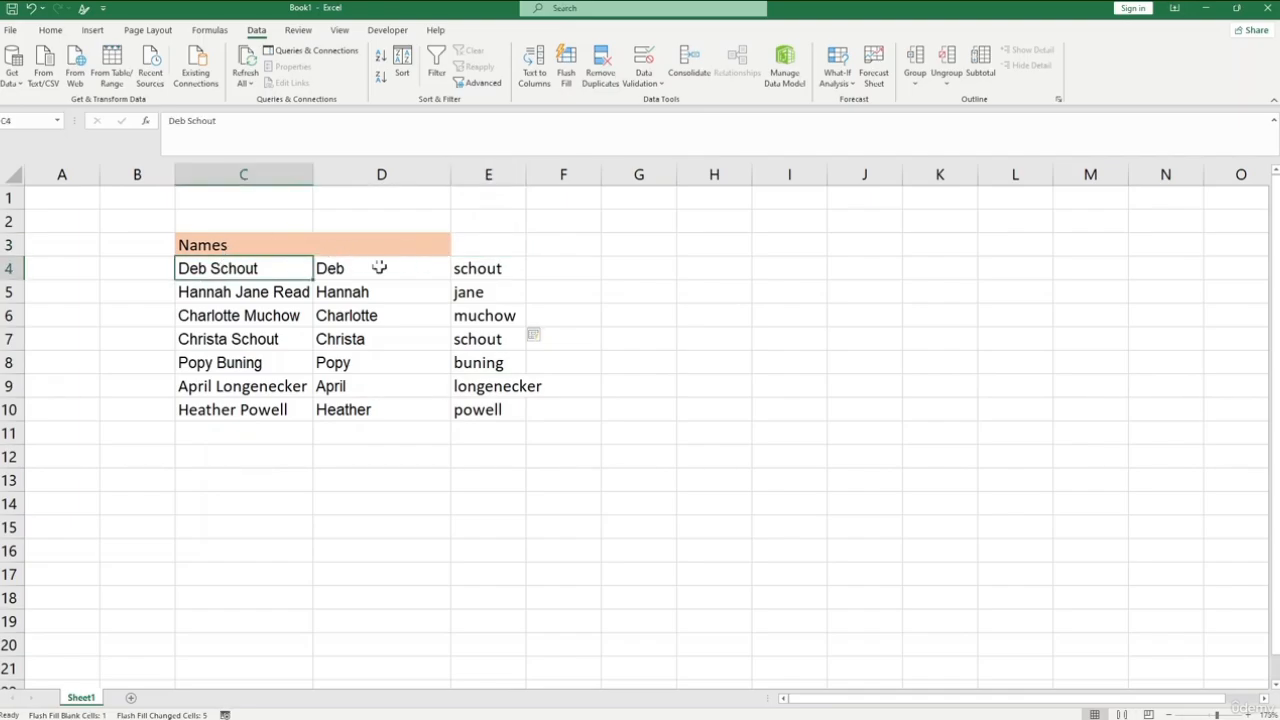
- Widen column E so that its longest entry fits within the column
{"action": "left_click", "coordinate": [577, 270]}
{"action": "left_click_drag", "start_coordinate": [526, 170], "coordinate": [550, 168]}
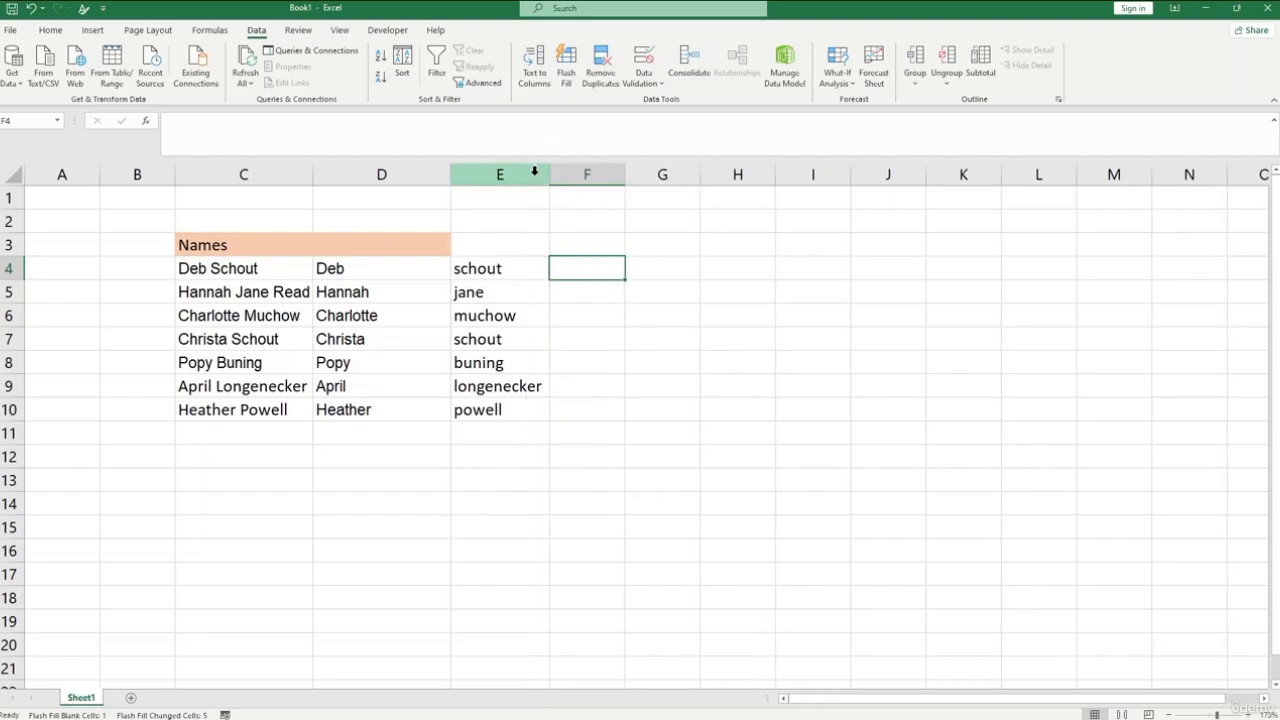
{"action": "left_click", "coordinate": [604, 243]}
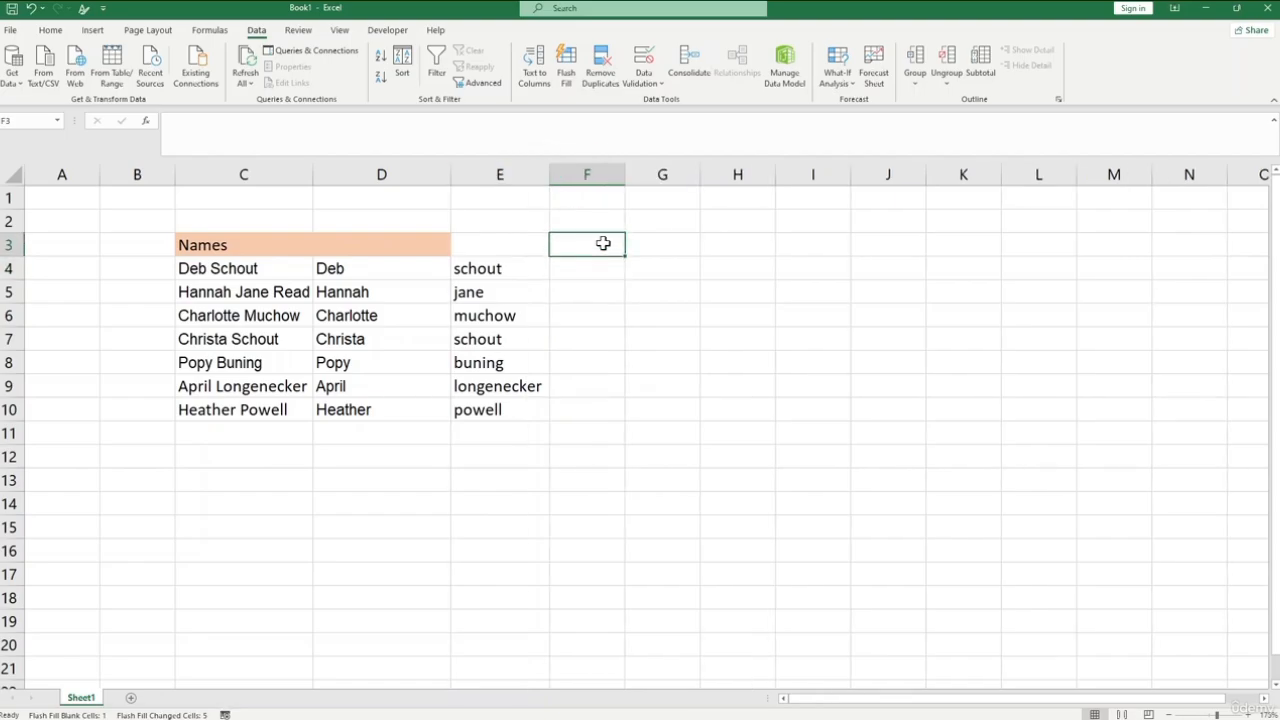
{"action": "type", "text": "="}
{"action": "key", "text": "Escape"}
- Enter the formula =LEFT(C4,FIND(" ",C4)) in F4 to extract the first name from the full name
{"action": "left_click", "coordinate": [583, 266]}
{"action": "type", "text": "="}
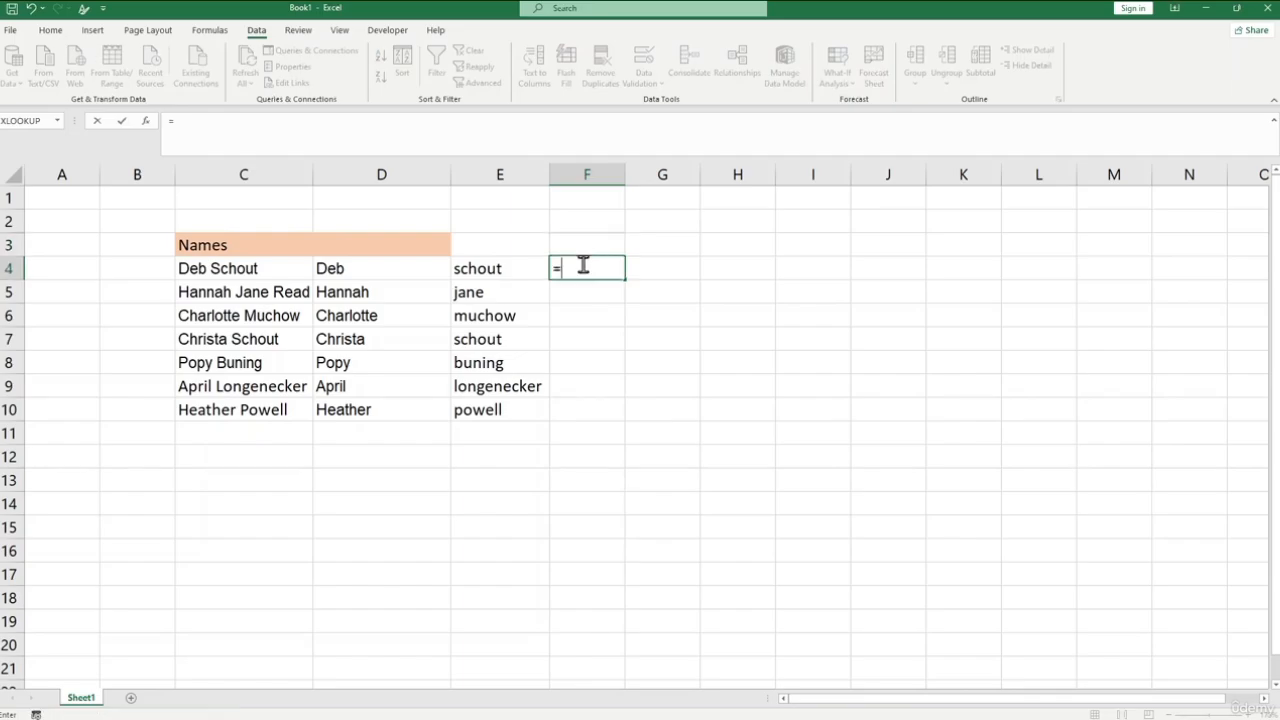
{"action": "type", "text": "left"}
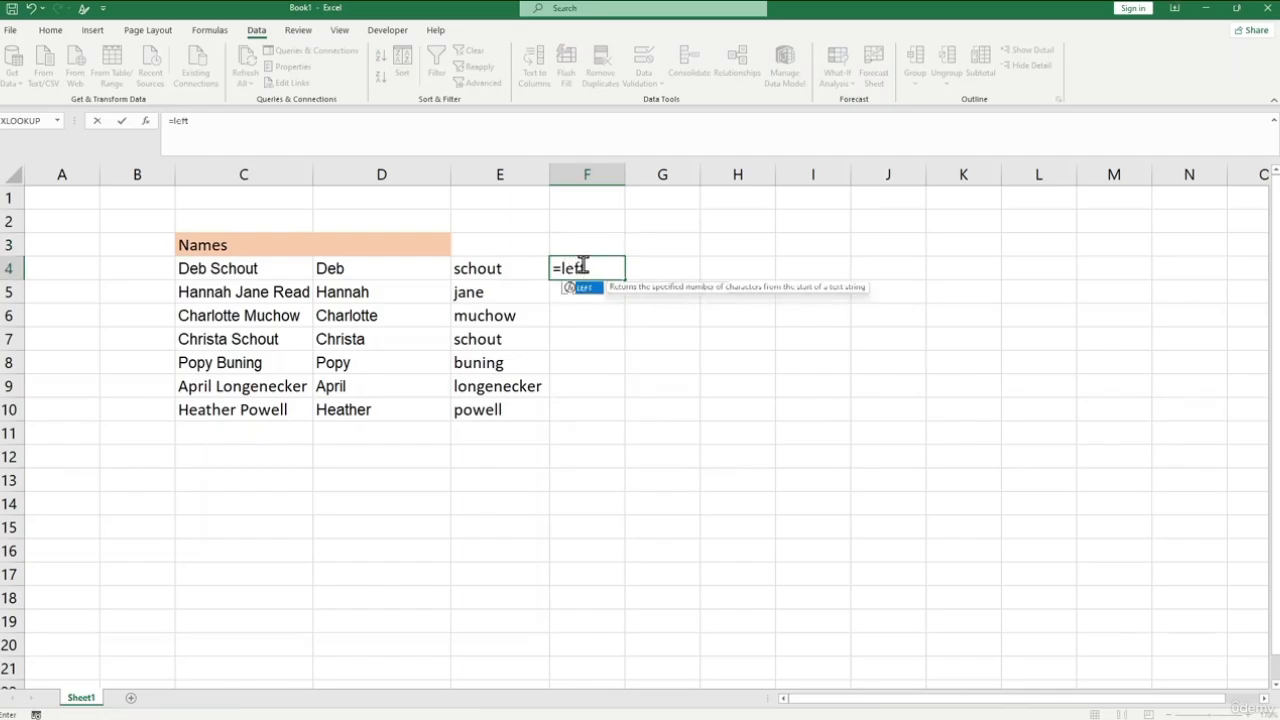
{"action": "type", "text": "("}
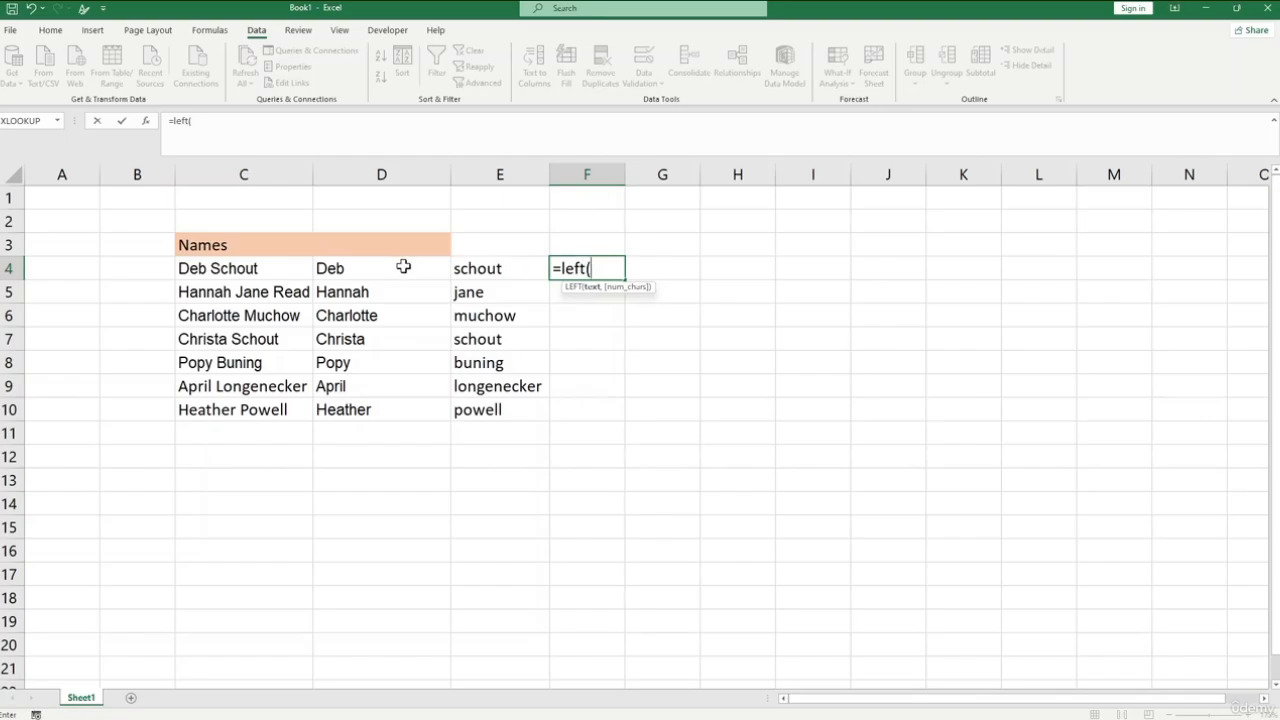
{"action": "left_click", "coordinate": [272, 269]}
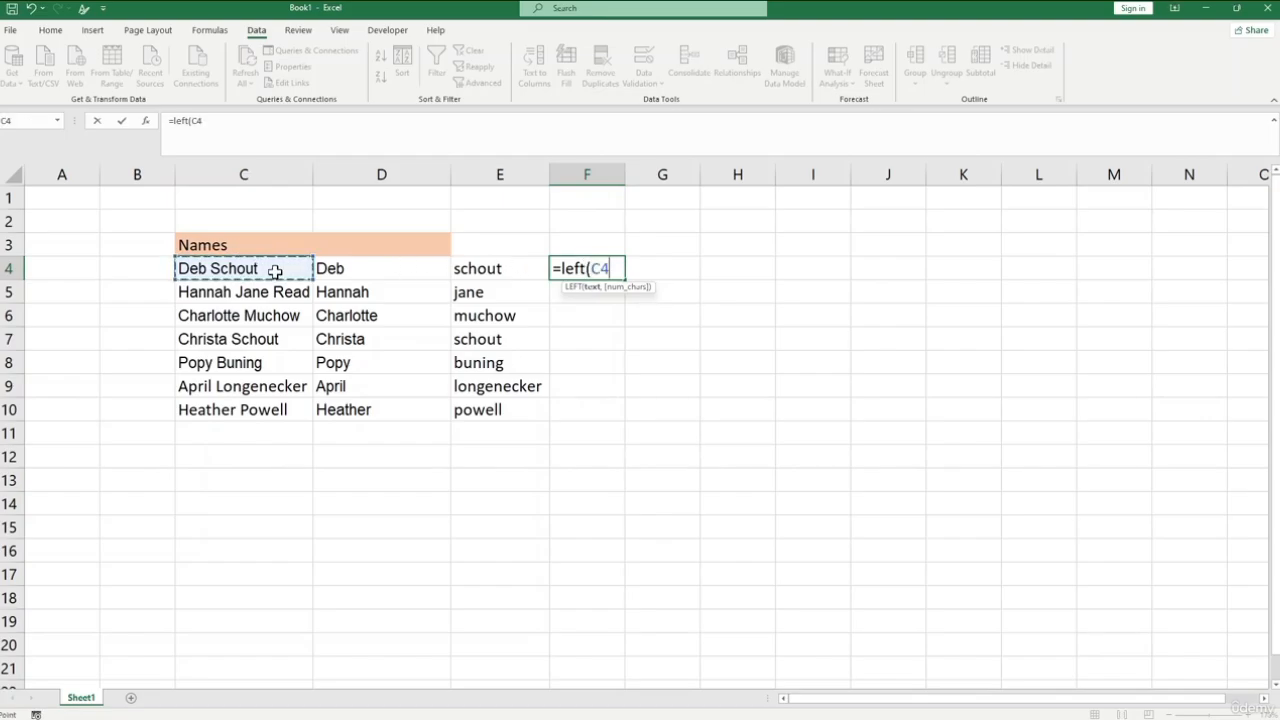
{"action": "type", "text": ","}
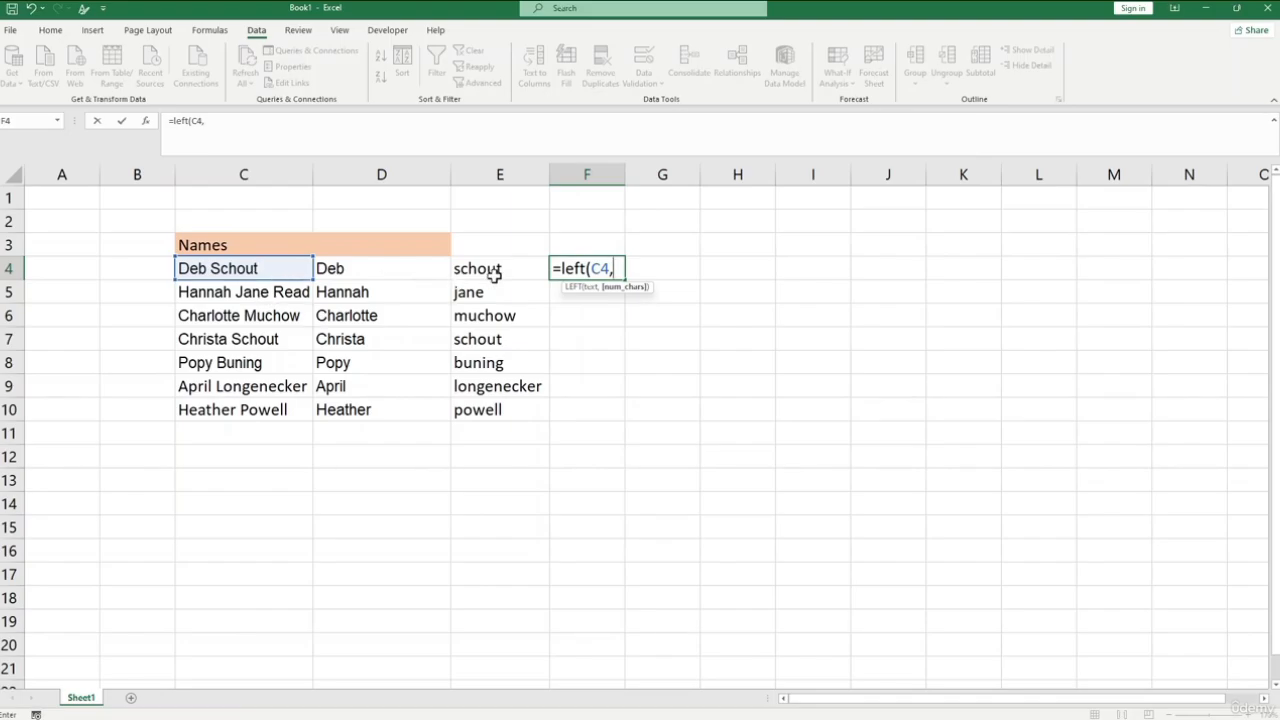
{"action": "type", "text": "find"}
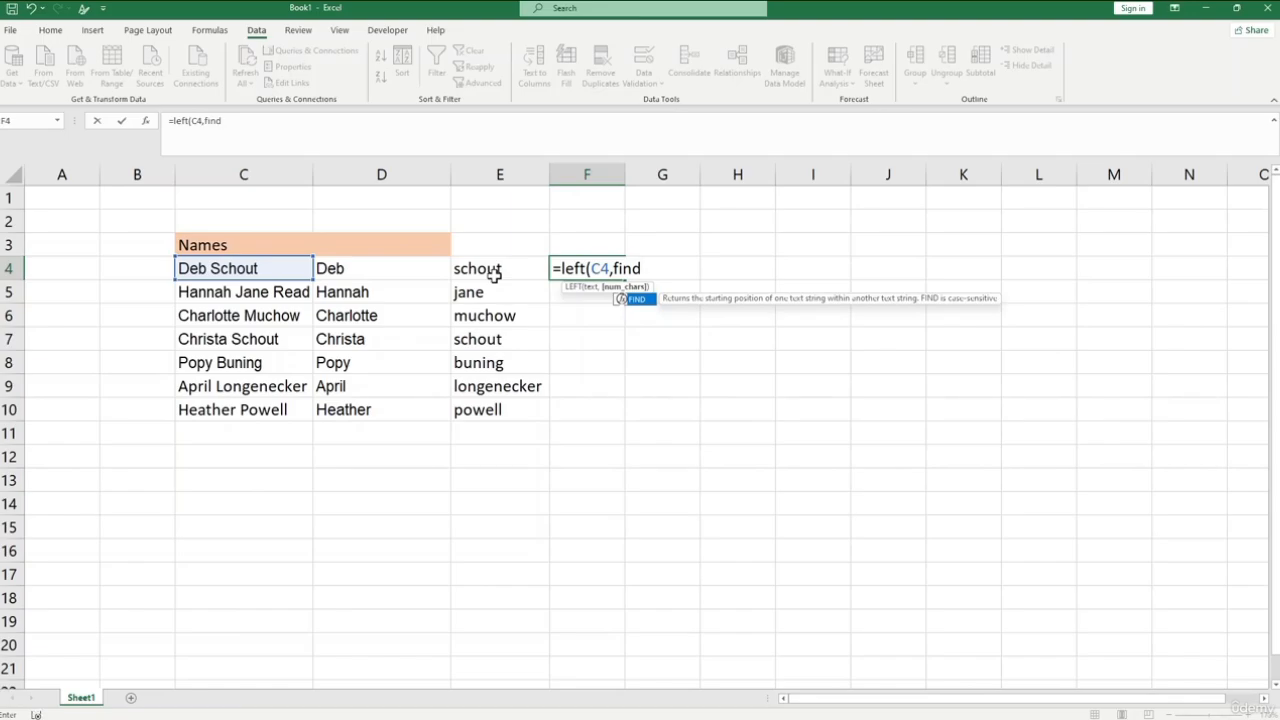
{"action": "type", "text": "("}
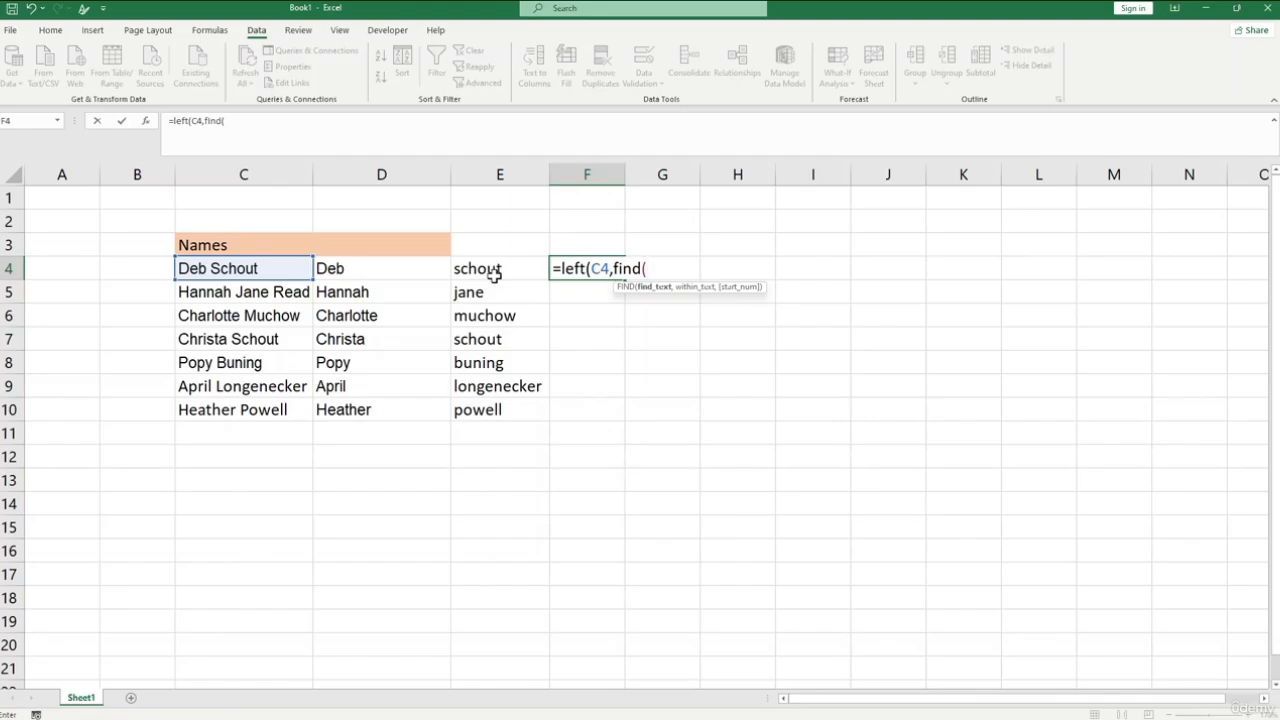
{"action": "type", "text": "\" \","}
{"action": "left_click", "coordinate": [271, 268]}
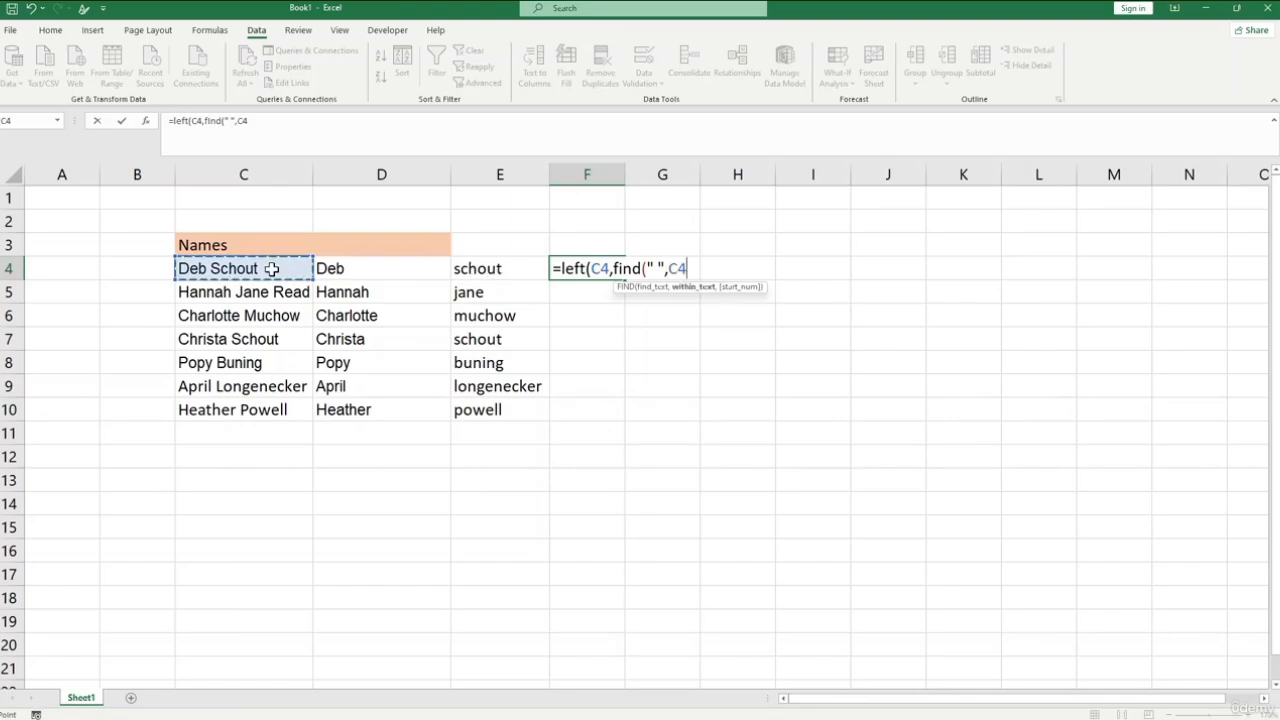
{"action": "type", "text": "))"}
{"action": "key", "text": "Return"}
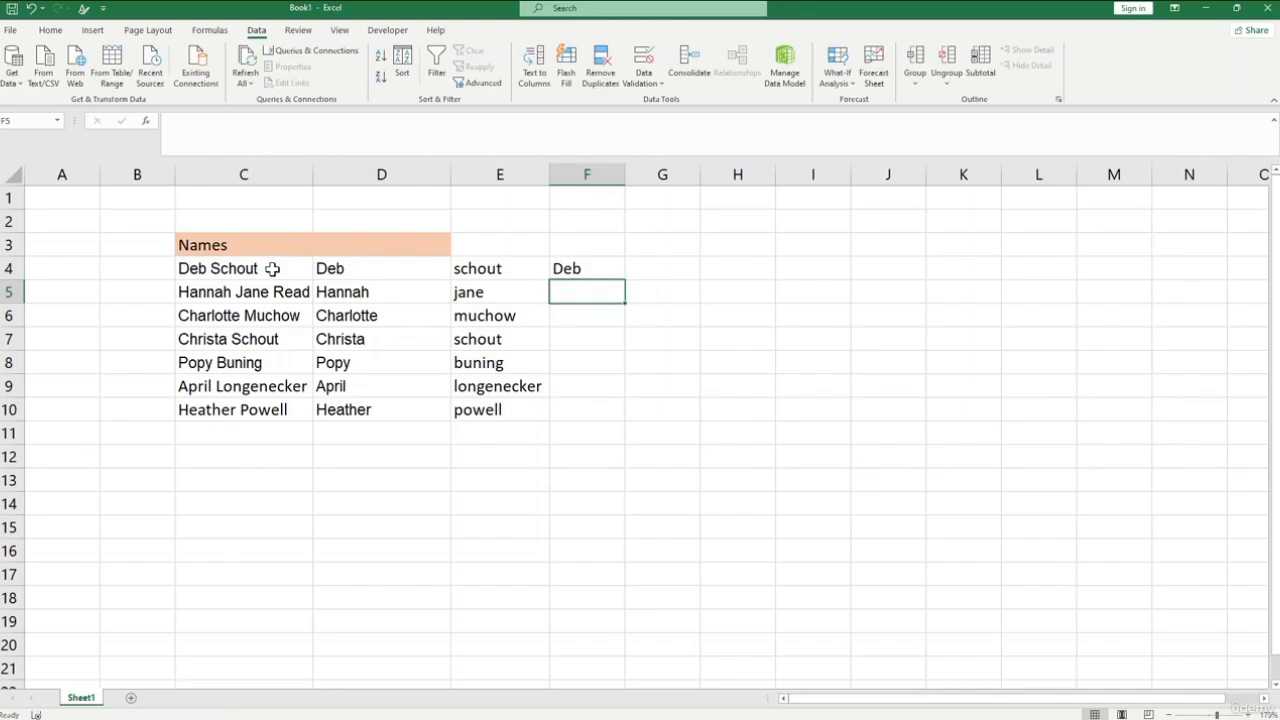
- Fill the first-name formula in F4 down through F10
{"action": "left_click", "coordinate": [587, 272]}
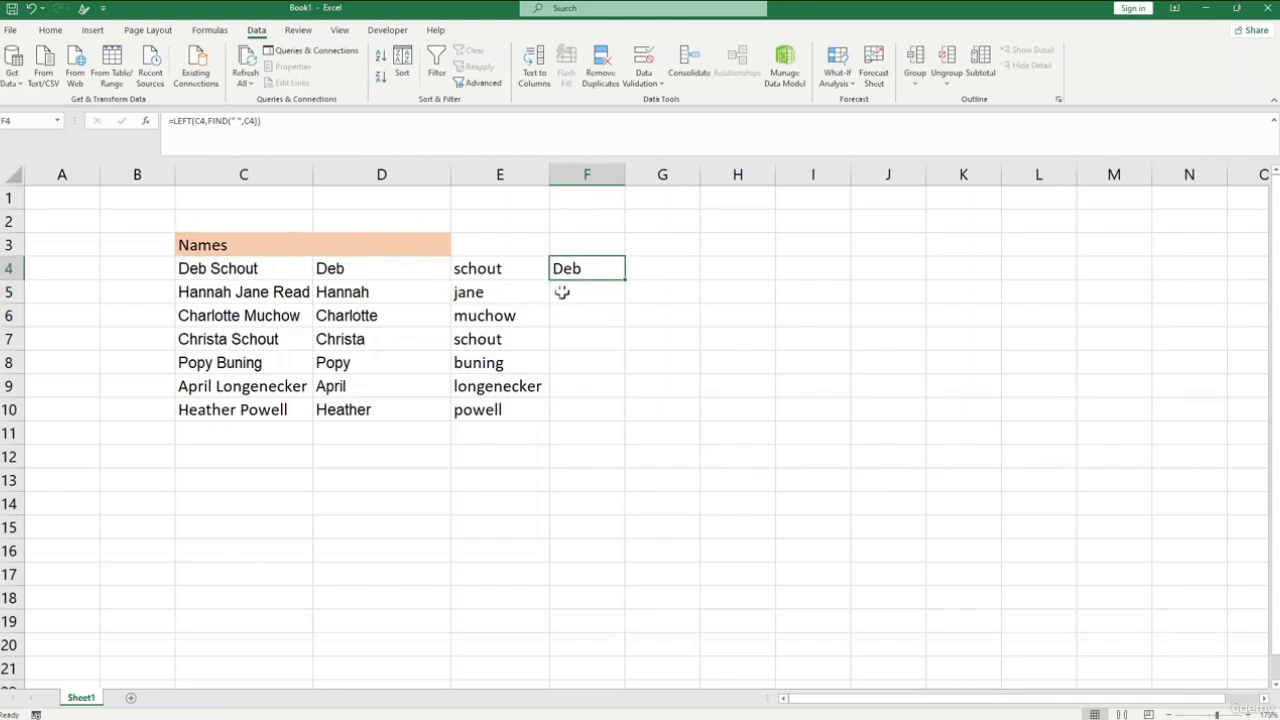
{"action": "left_click_drag", "start_coordinate": [625, 280], "coordinate": [612, 426]}
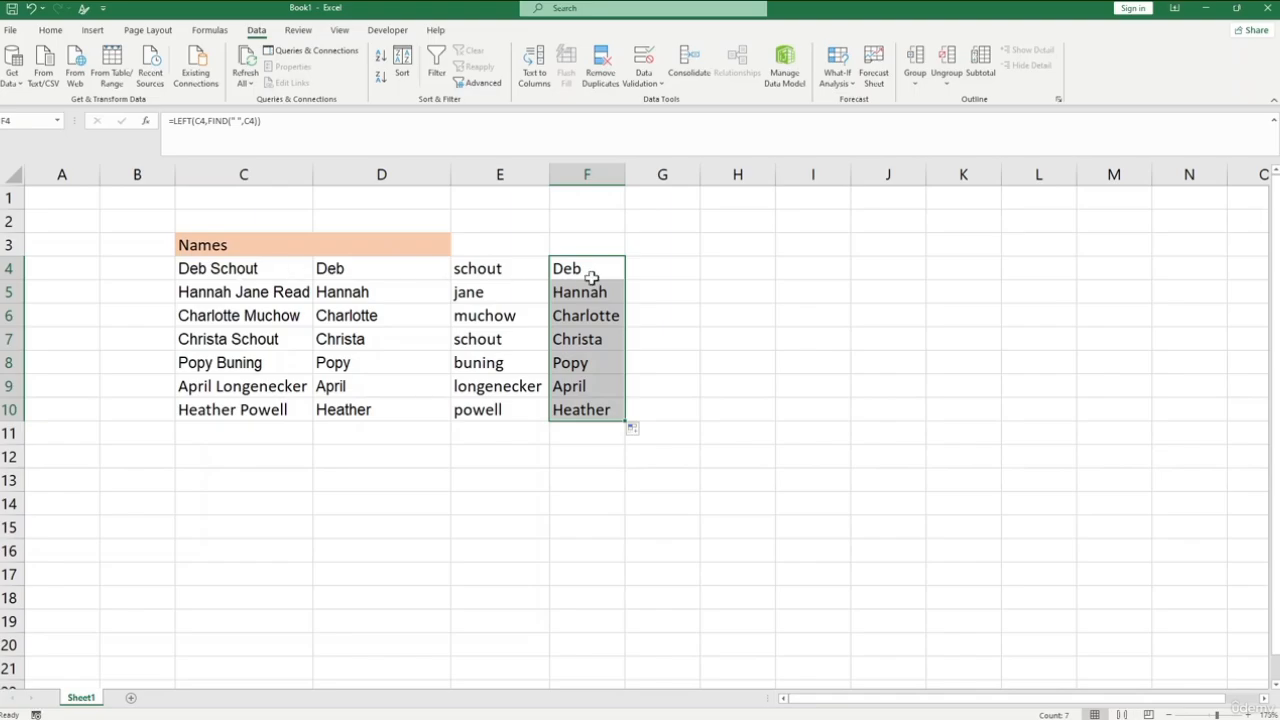
- Enter the formula =MID(C4,FIND(" ",C4)+1,LEN(C4)-FIND(" ",C4)+1) in G4 to extract the text after the first space
{"action": "left_click", "coordinate": [656, 269]}
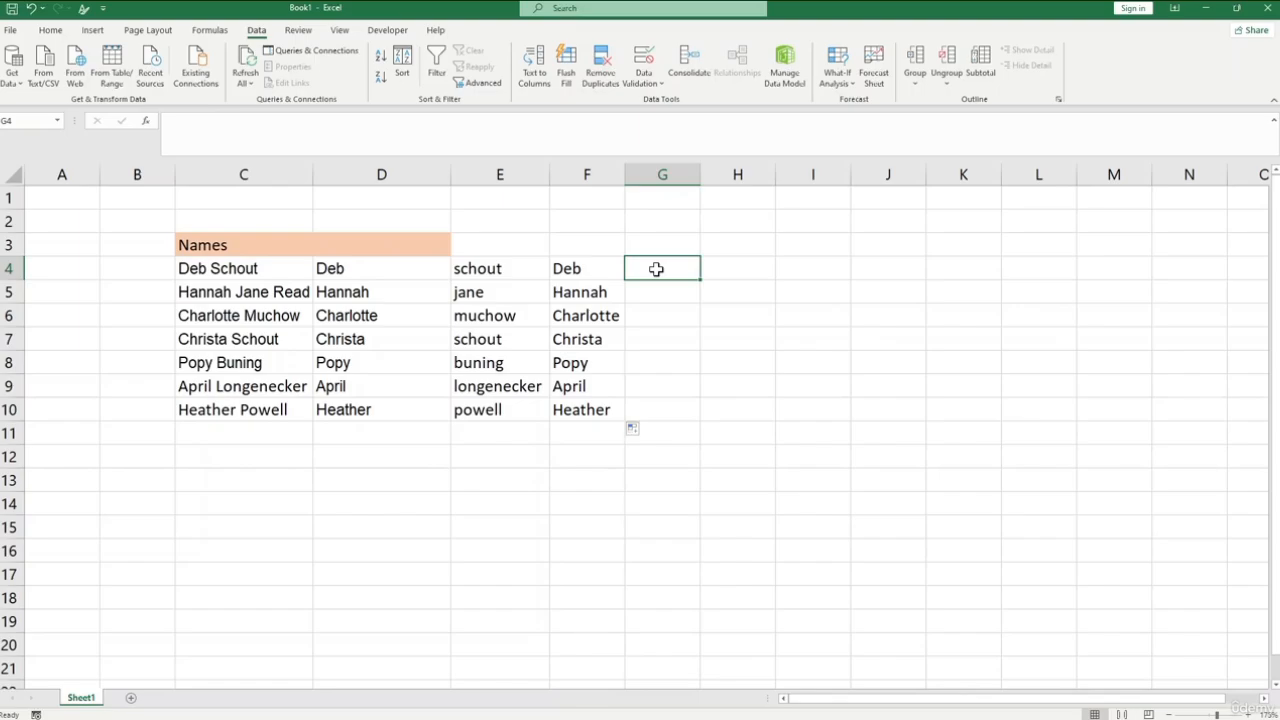
{"action": "type", "text": "="}
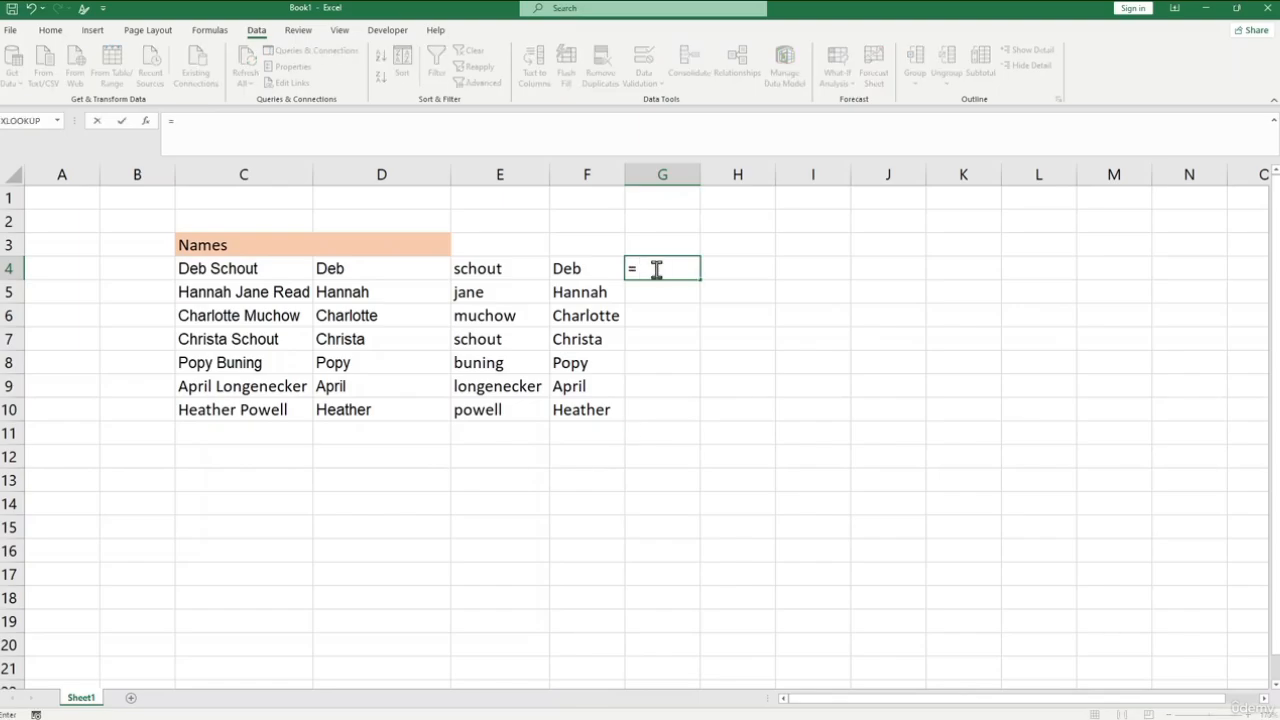
{"action": "type", "text": "mid("}
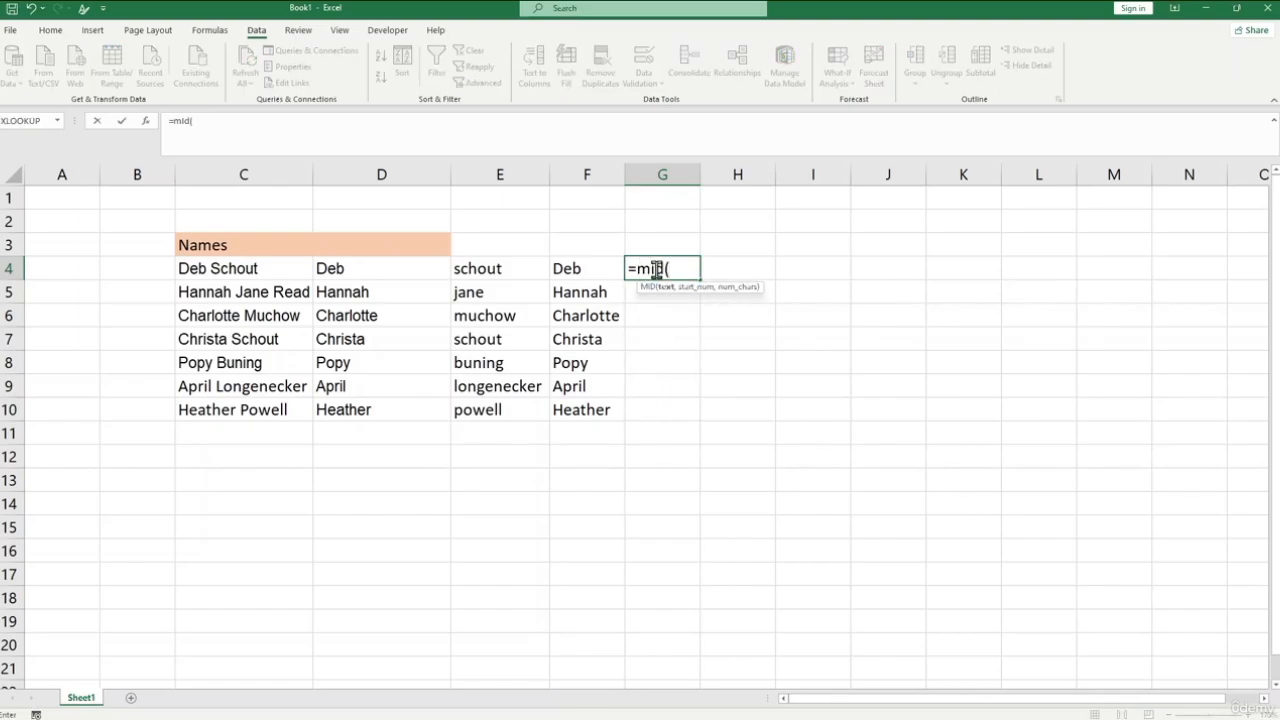
{"action": "left_click", "coordinate": [296, 269]}
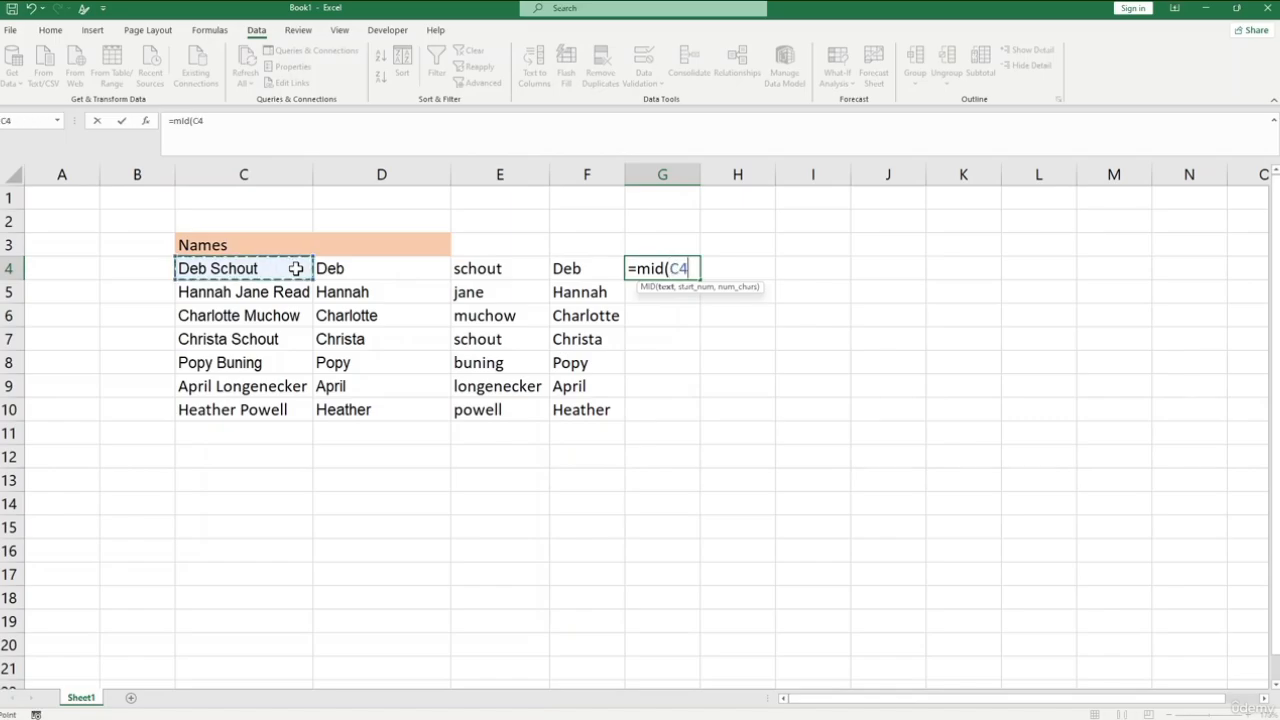
{"action": "type", "text": ","}
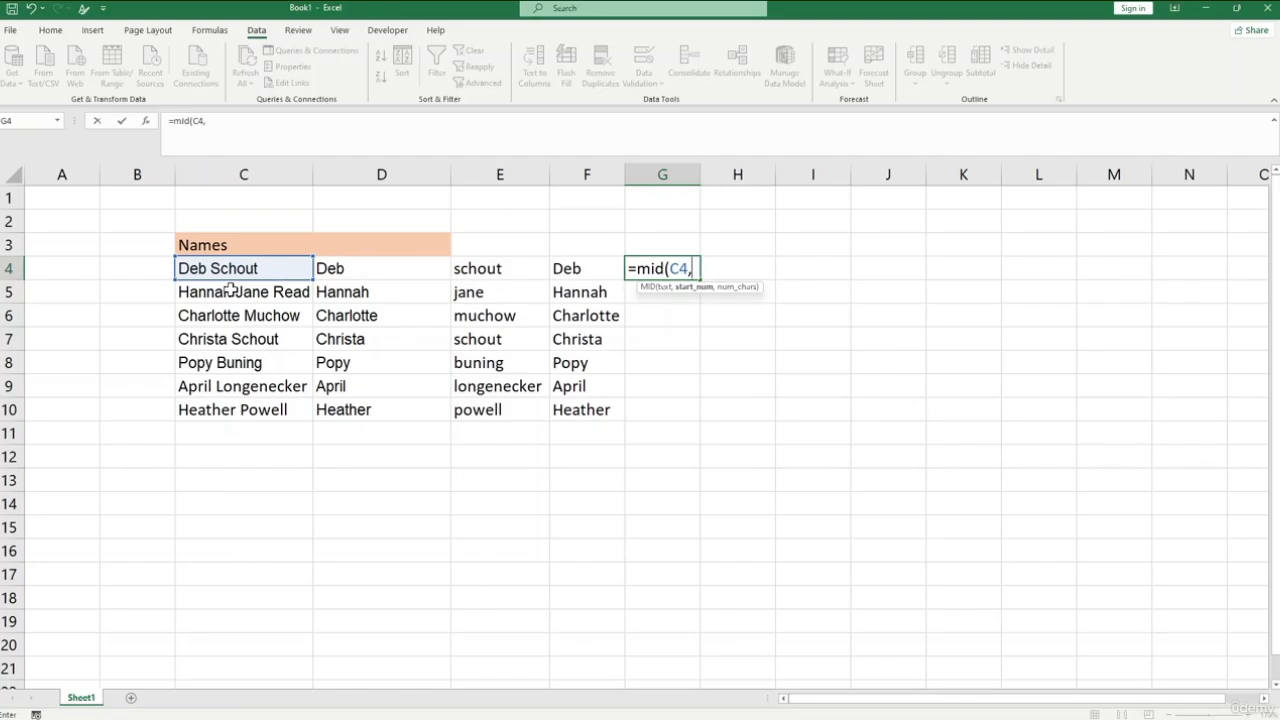
{"action": "type", "text": "find"}
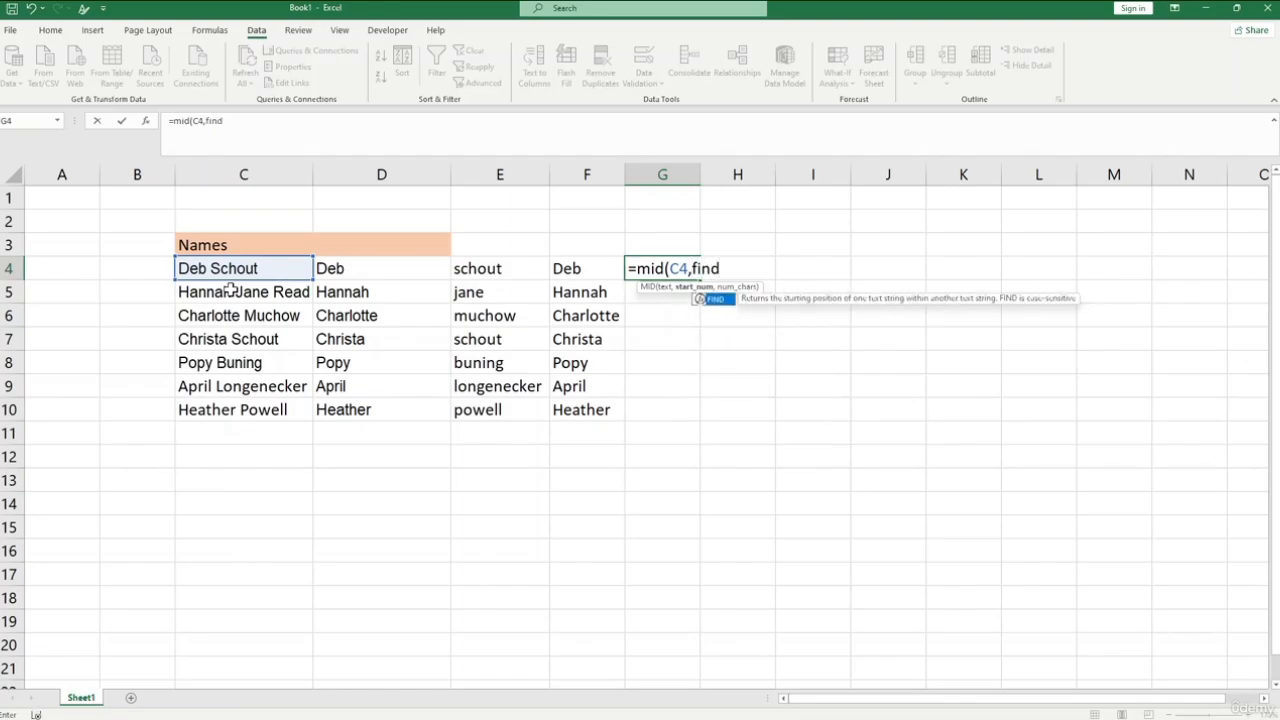
{"action": "type", "text": "("}
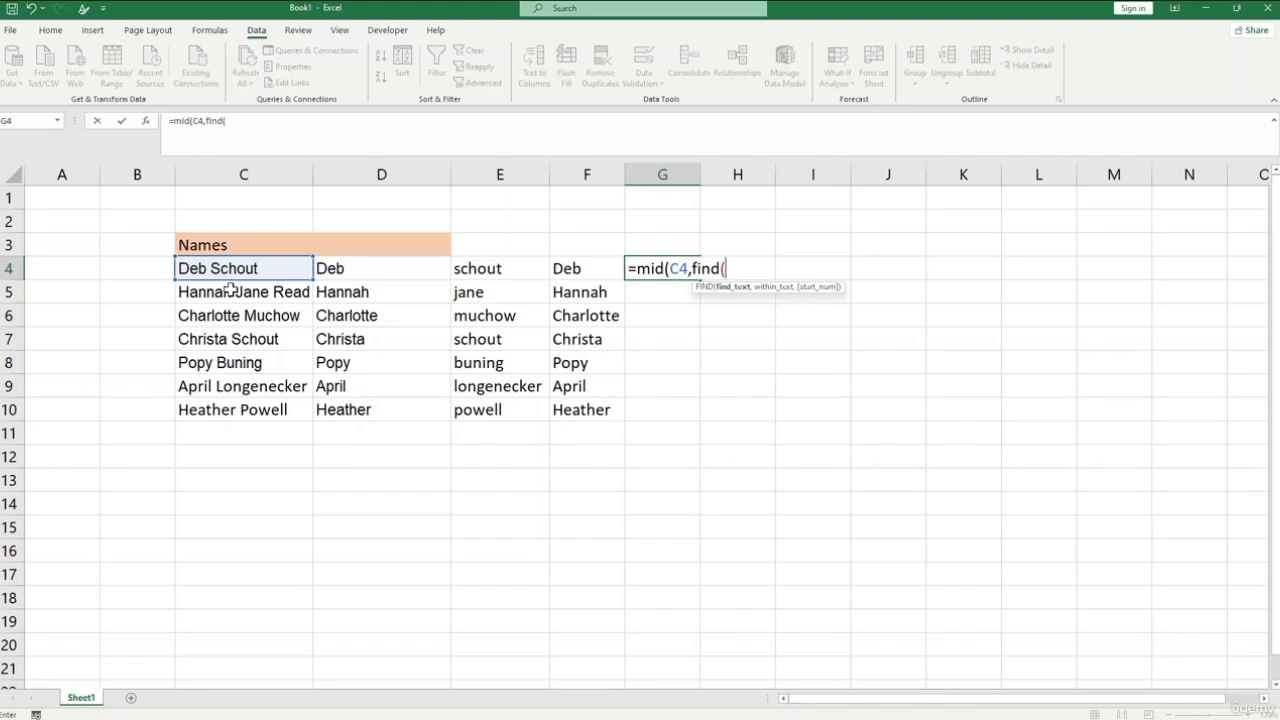
{"action": "type", "text": "\""}
{"action": "type", "text": ","}
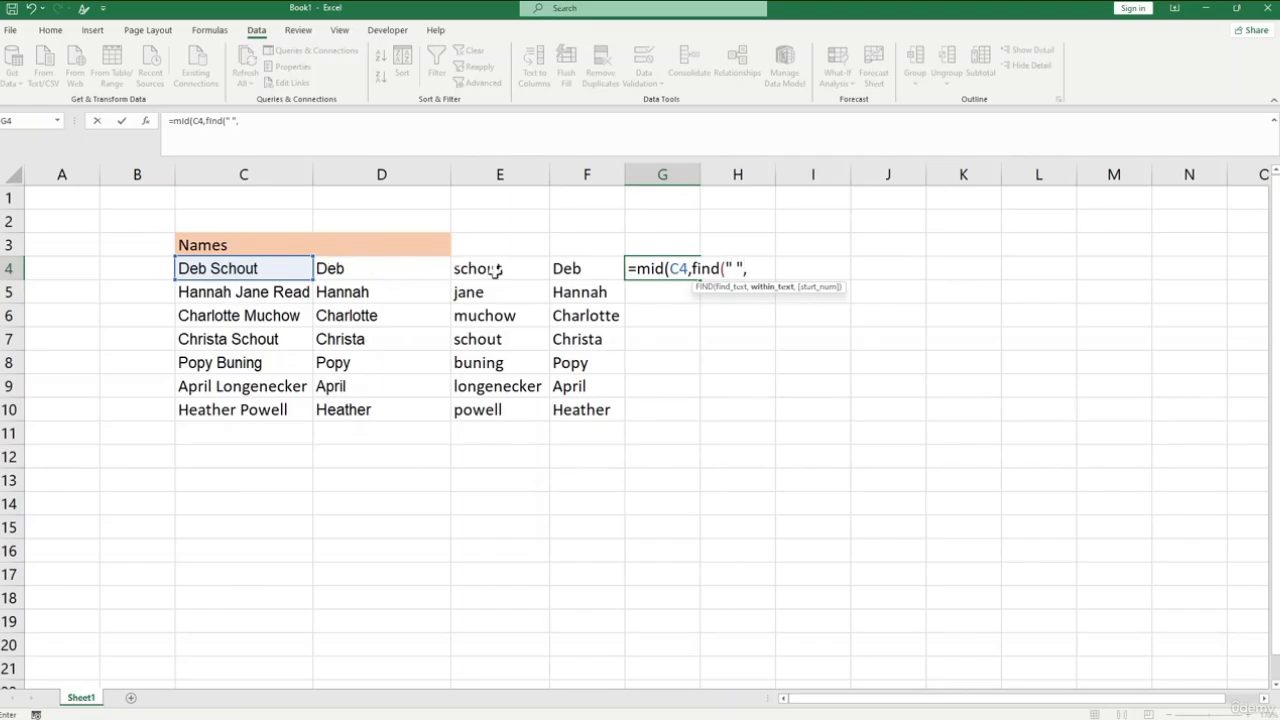
{"action": "left_click", "coordinate": [279, 275]}
{"action": "type", "text": ",+1"}
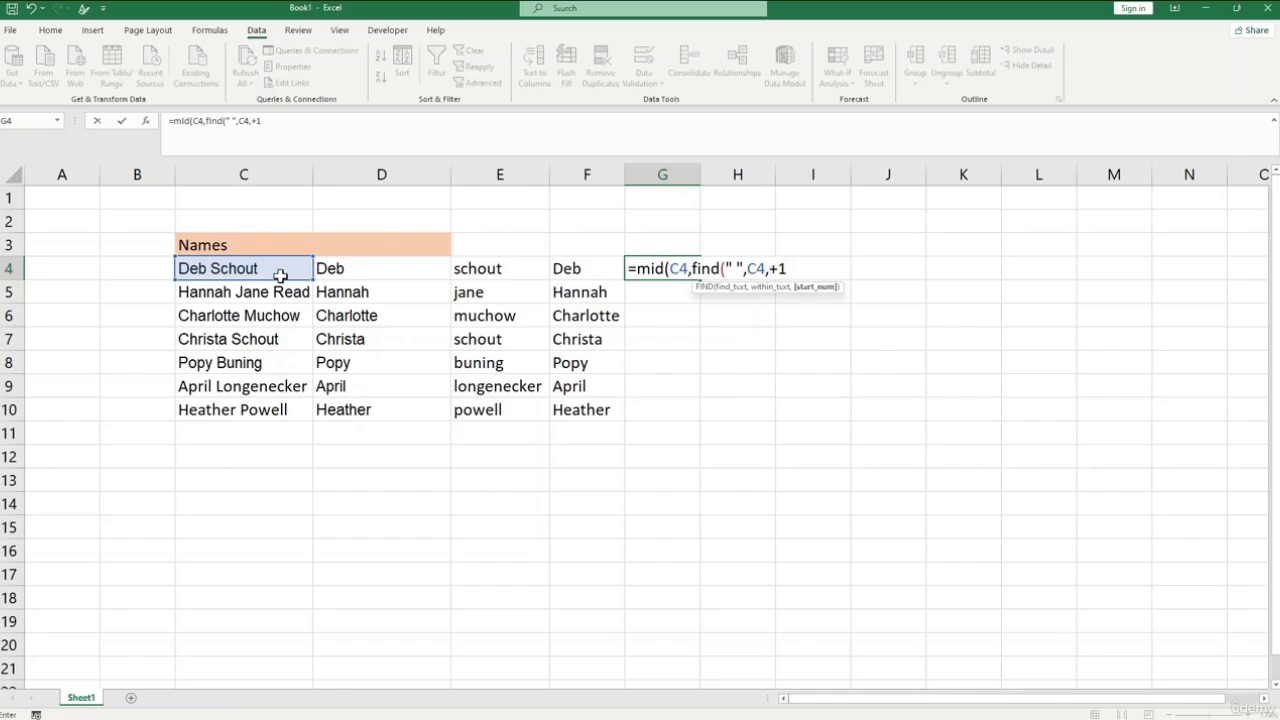
{"action": "type", "text": ",len,"}
{"action": "key", "text": "BackSpace"}
{"action": "type", "text": ")-"}
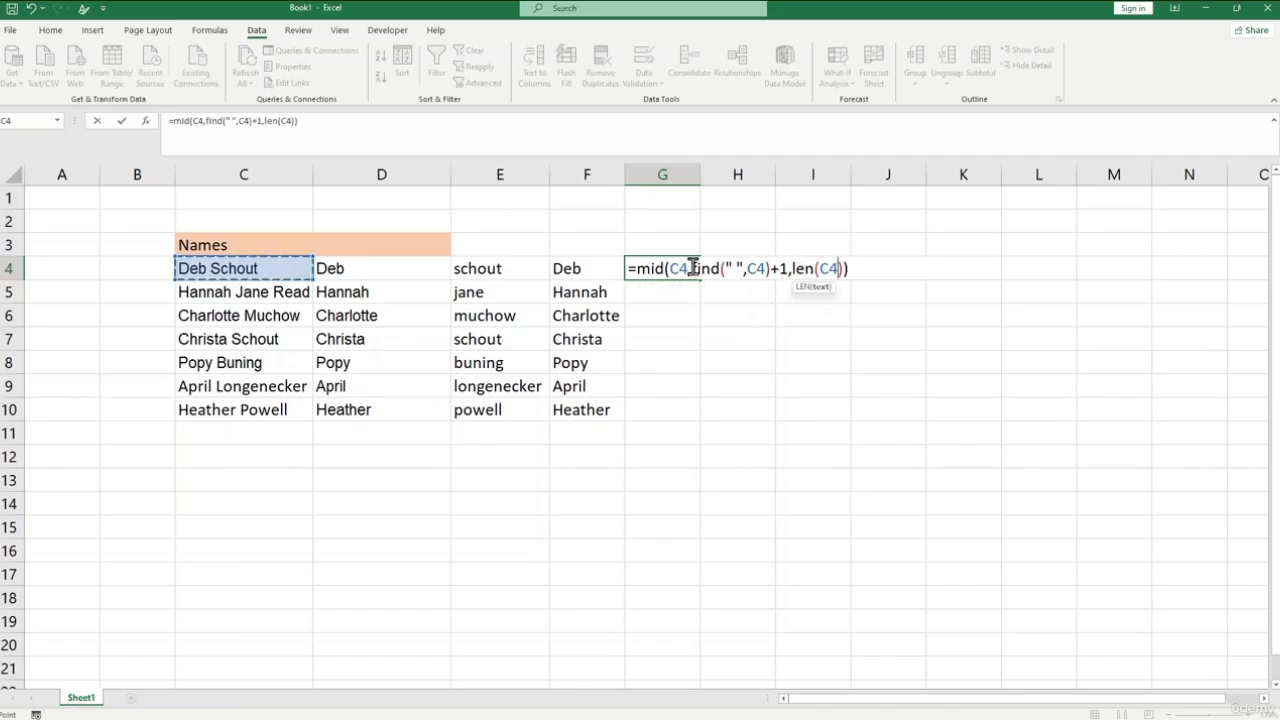
{"action": "left_click_drag", "start_coordinate": [692, 268], "coordinate": [789, 268]}
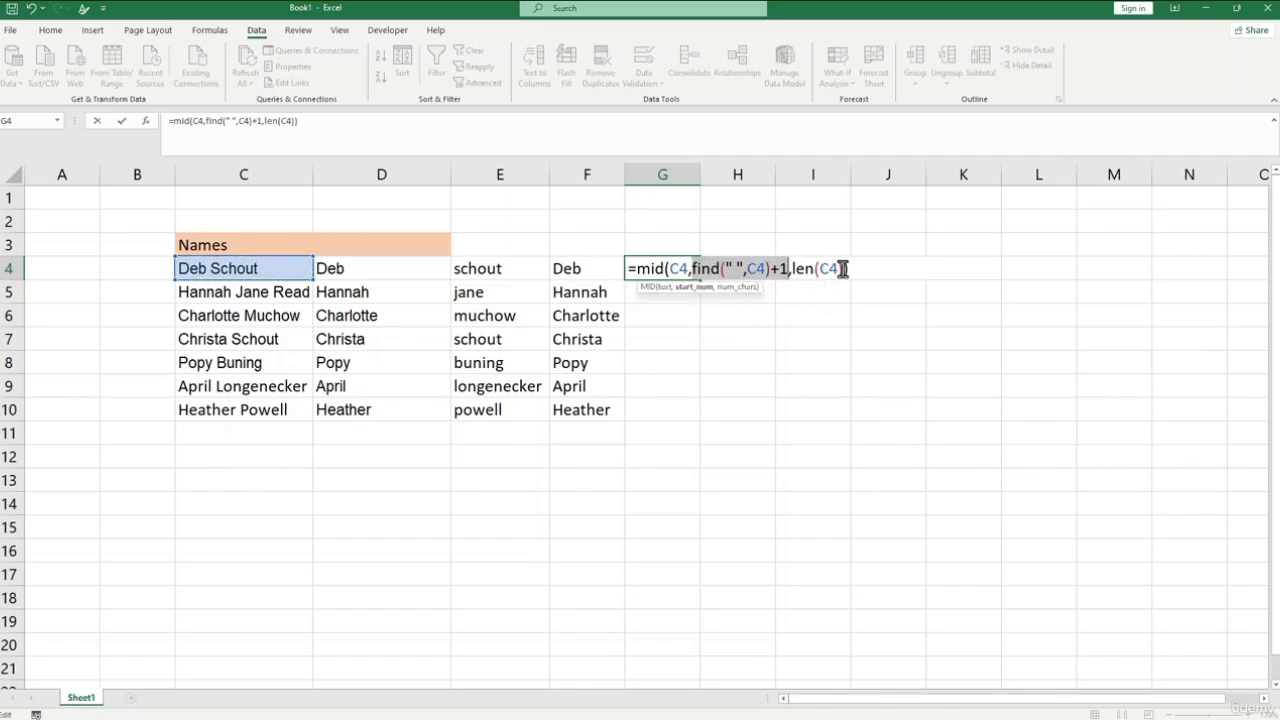
{"action": "left_click", "coordinate": [844, 268]}
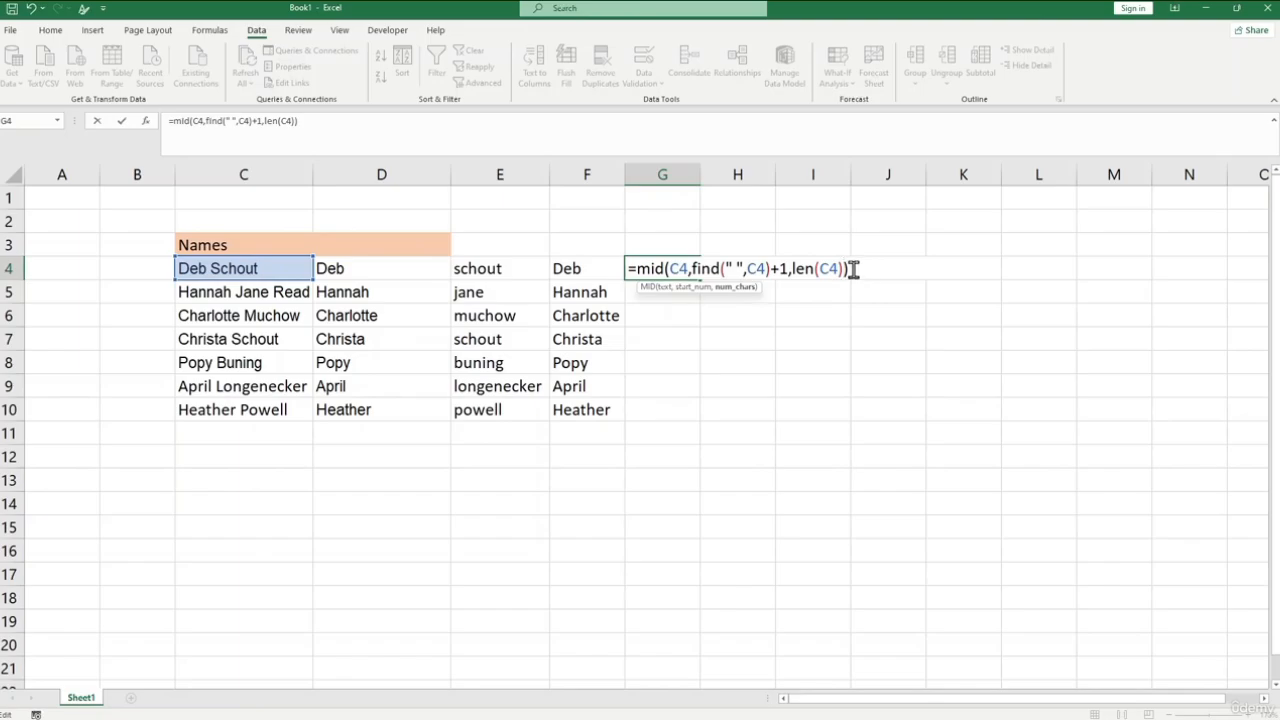
{"action": "type", "text": ","}
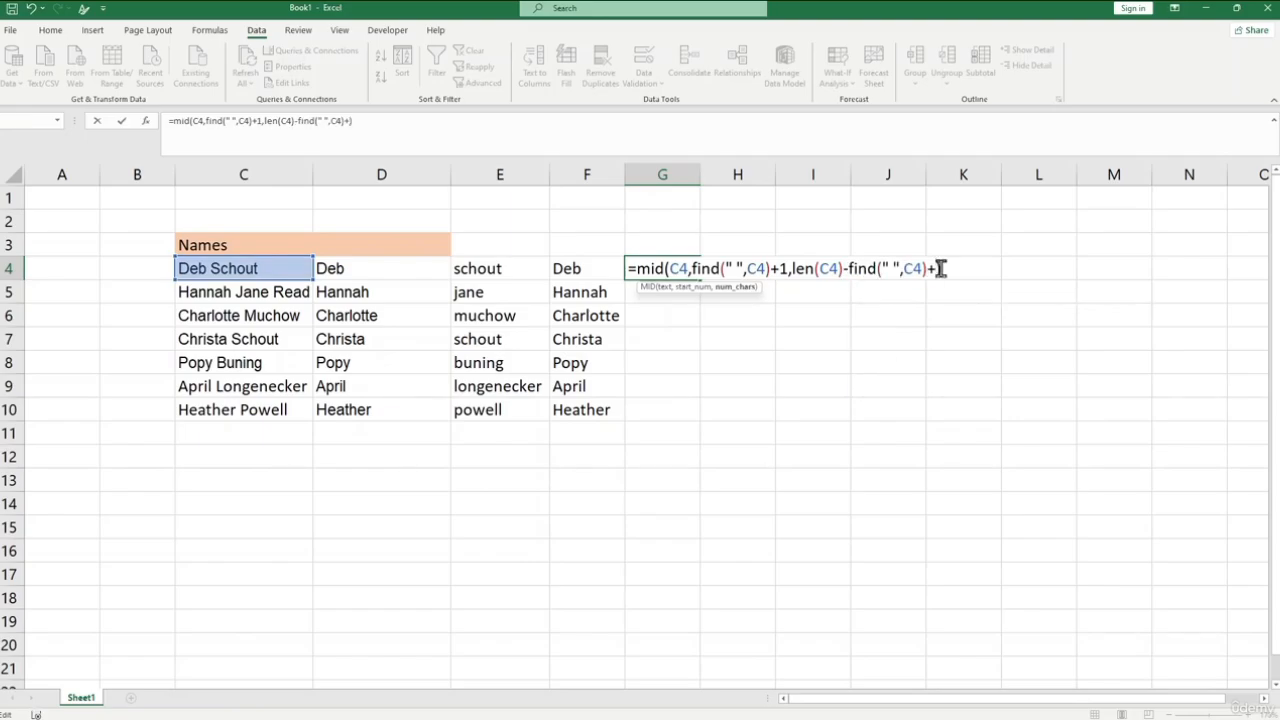
{"action": "type", "text": "1"}
{"action": "key", "text": "Return"}
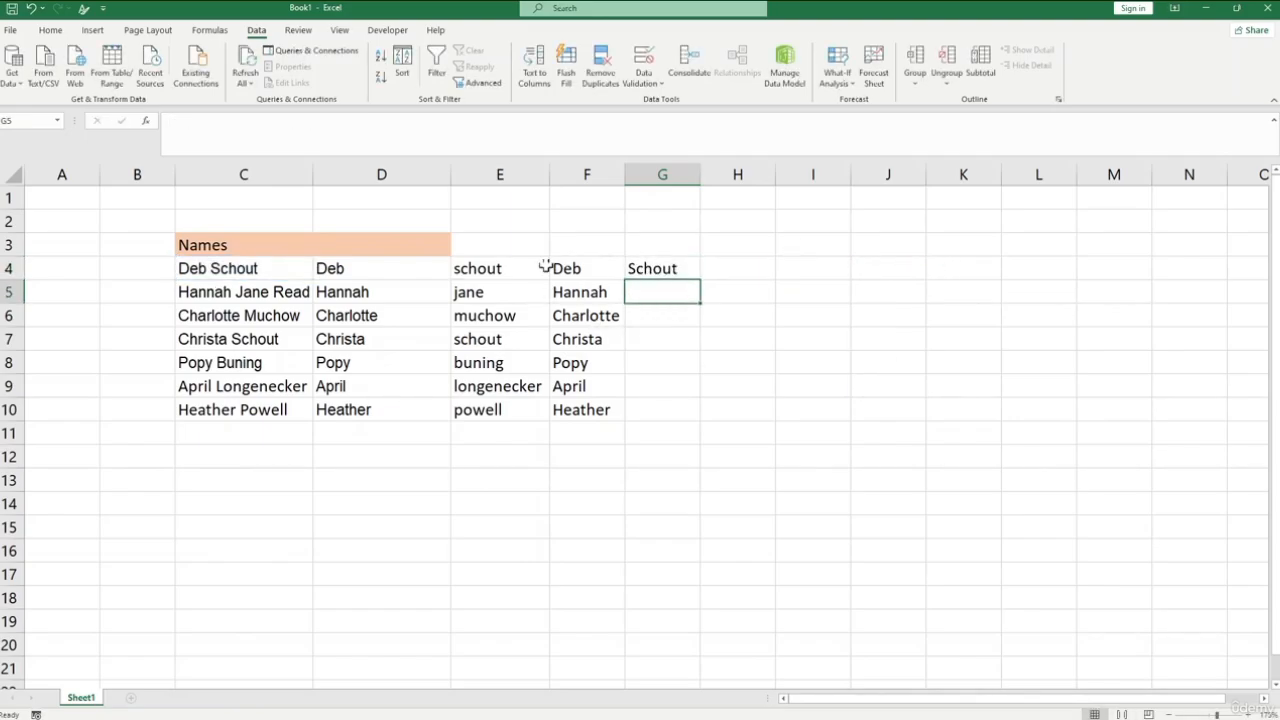
- Fill the MID formula in G4 down through G10
{"action": "left_click", "coordinate": [279, 264]}
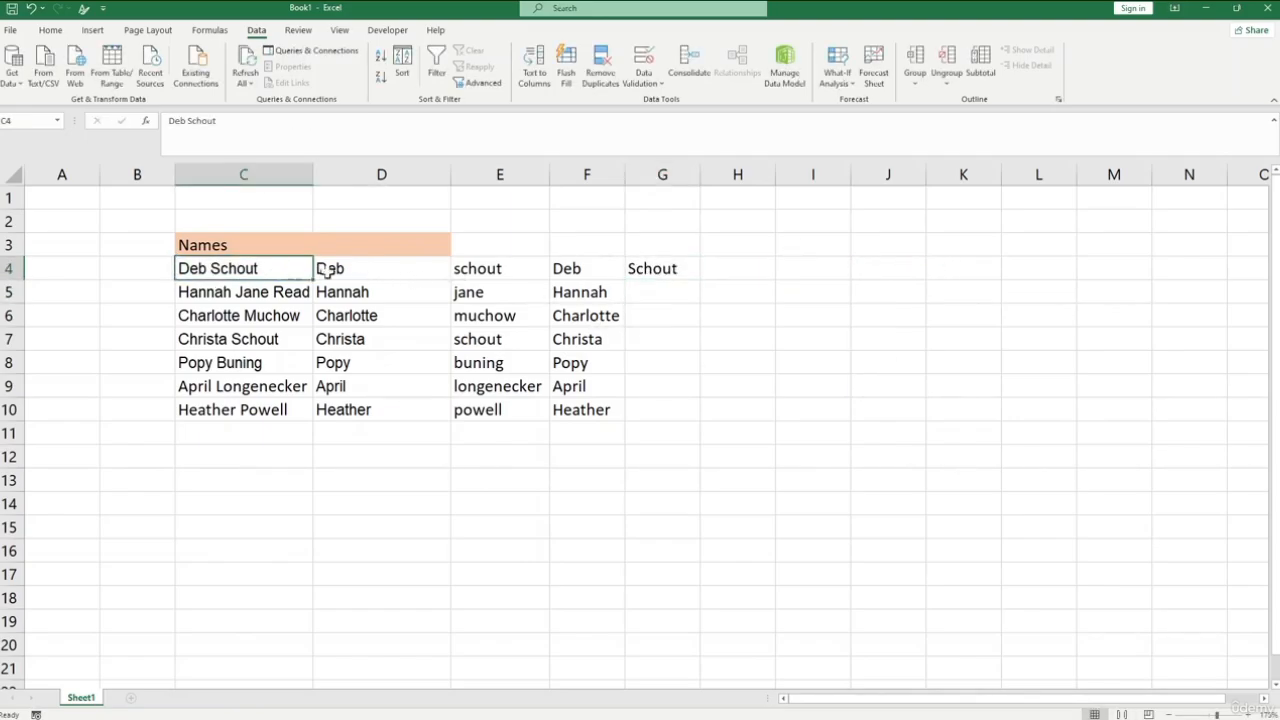
{"action": "left_click", "coordinate": [651, 270]}
{"action": "left_click_drag", "start_coordinate": [700, 279], "coordinate": [691, 418]}
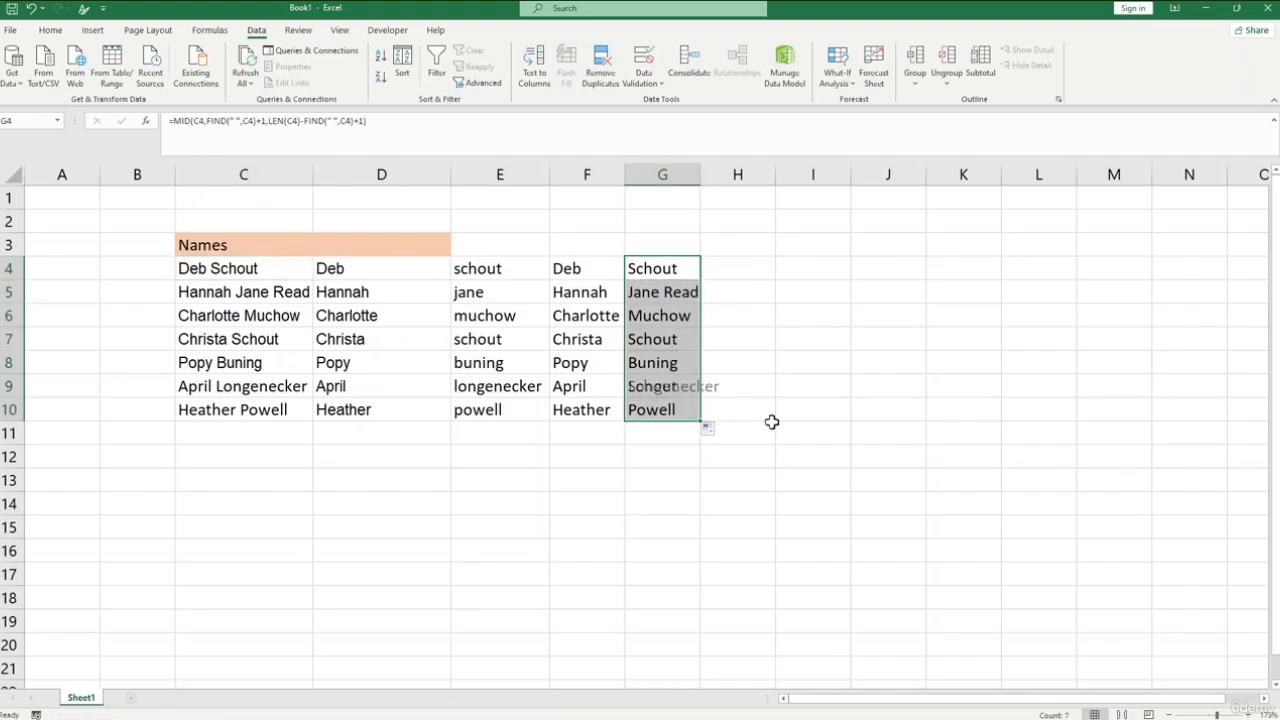
{"action": "left_click", "coordinate": [760, 412]}
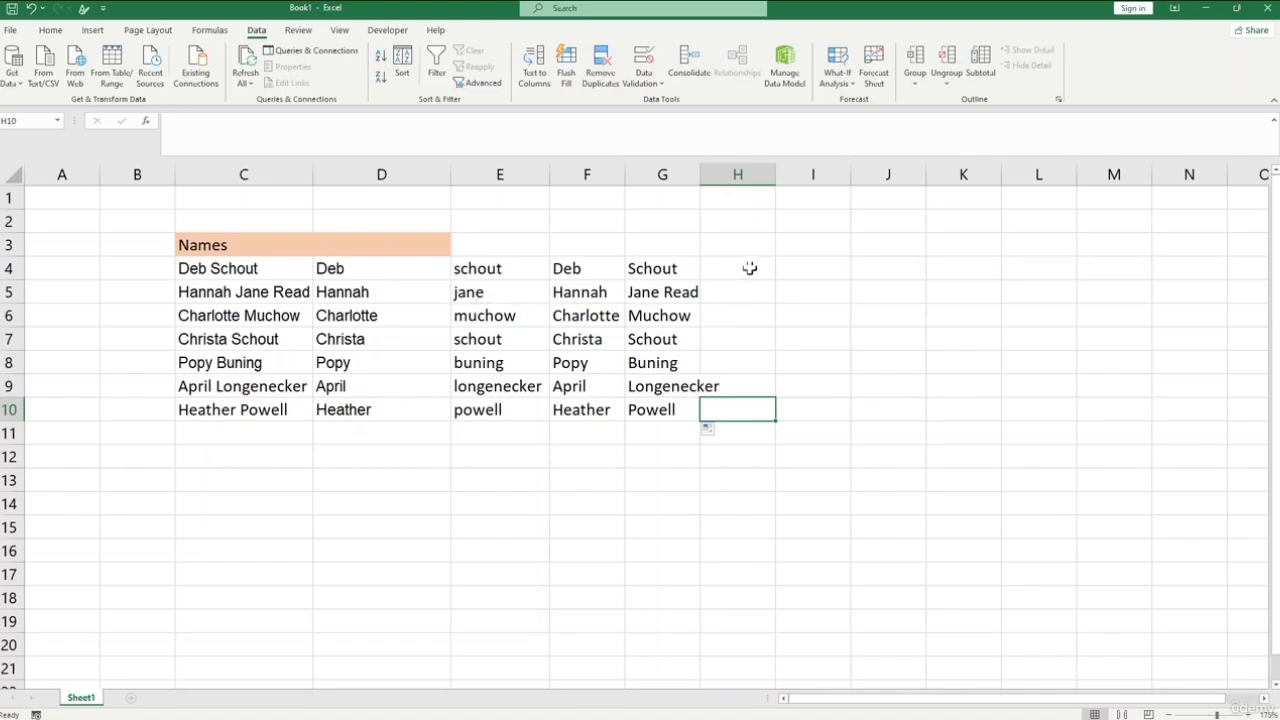
- Widen column H and shade H3 with the same light orange fill as the Names header
{"action": "left_click_drag", "start_coordinate": [776, 176], "coordinate": [817, 180]}
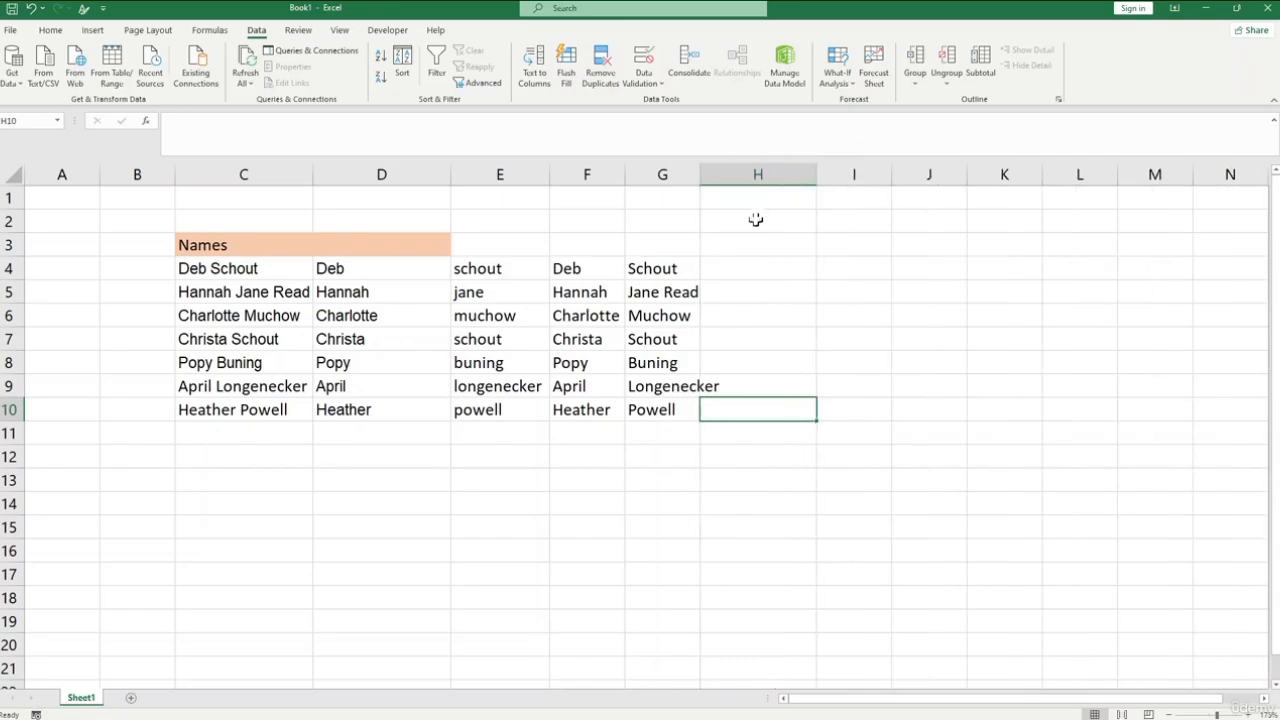
{"action": "left_click", "coordinate": [763, 246]}
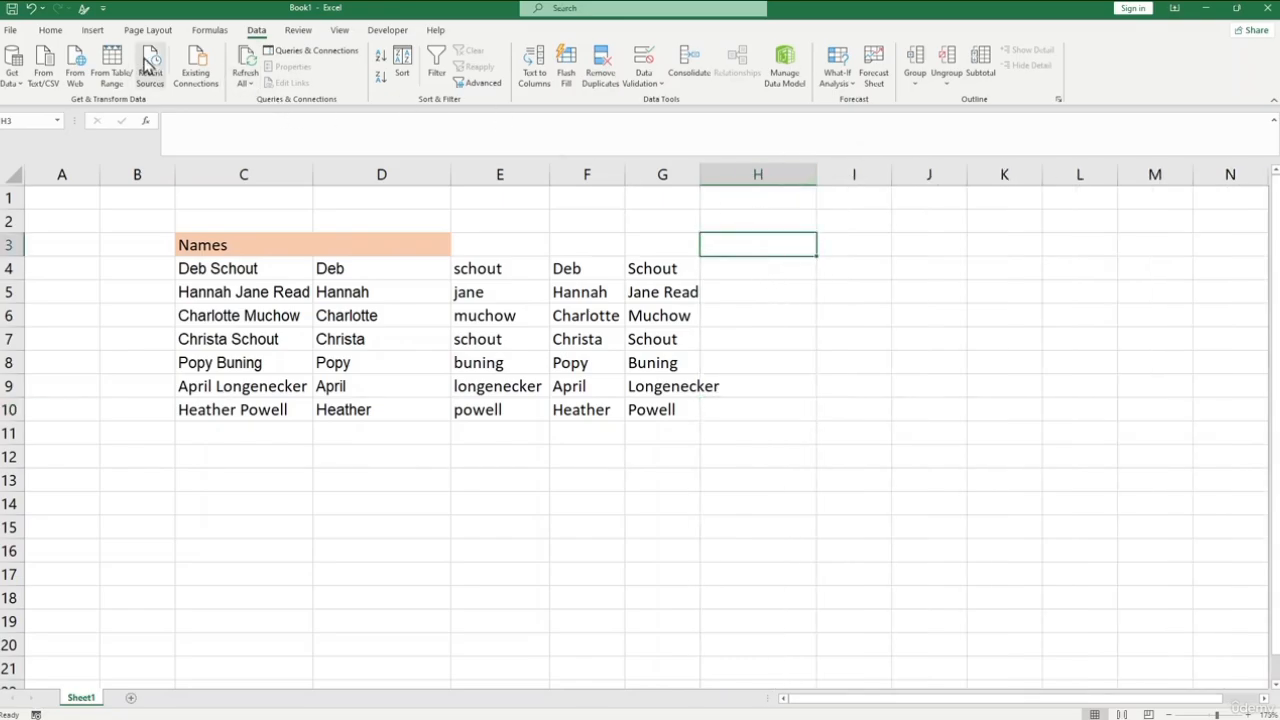
{"action": "left_click", "coordinate": [50, 30]}
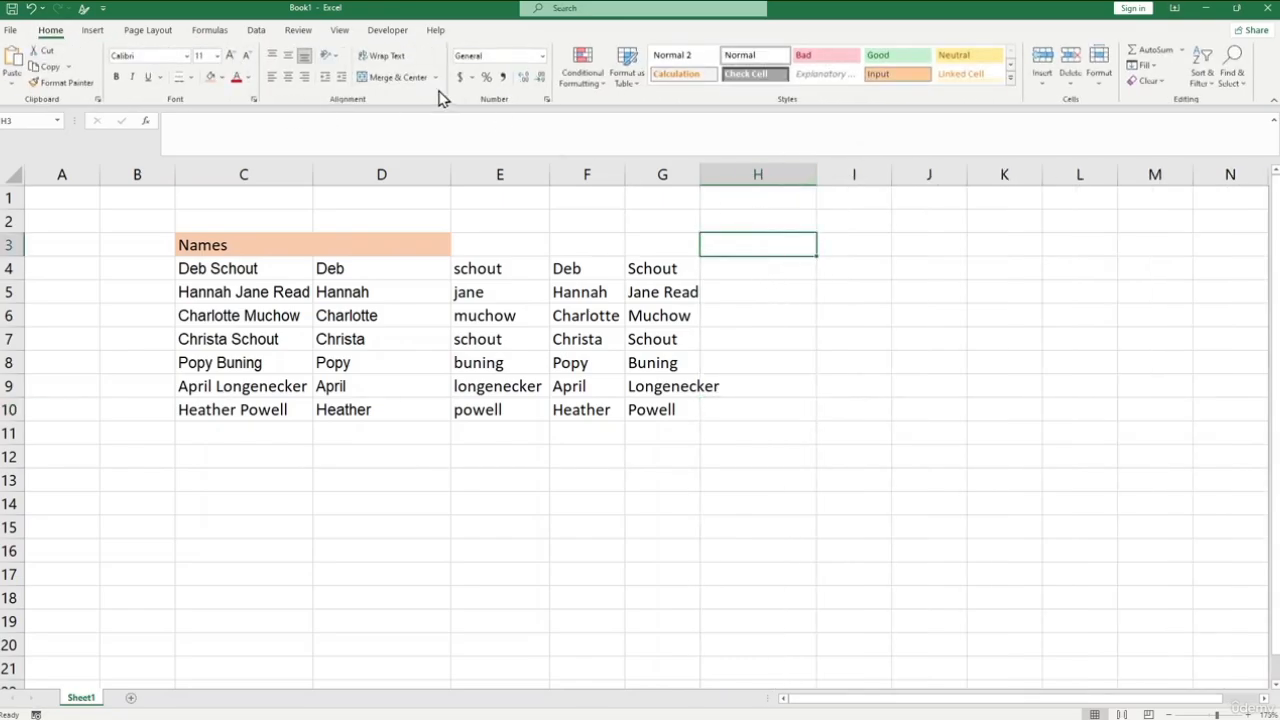
{"action": "left_click", "coordinate": [212, 78]}
{"action": "left_click", "coordinate": [744, 276]}
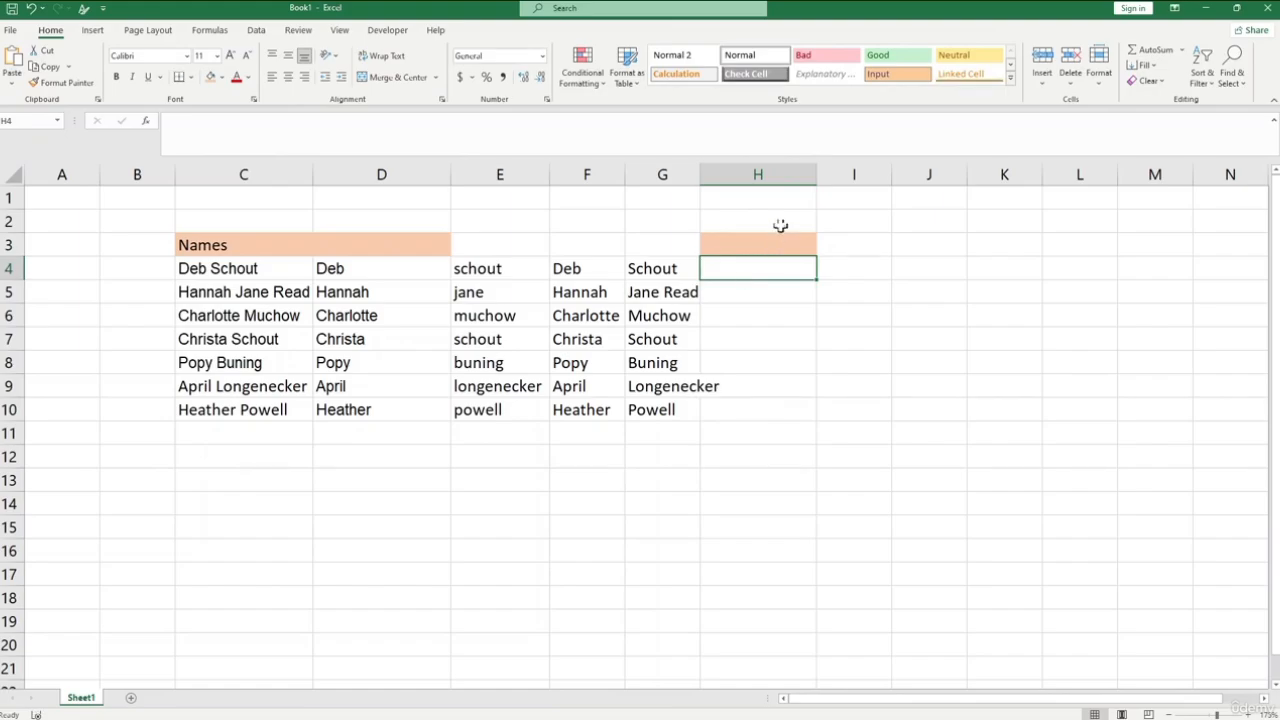
{"action": "left_click", "coordinate": [417, 290]}
{"action": "left_click", "coordinate": [505, 271]}
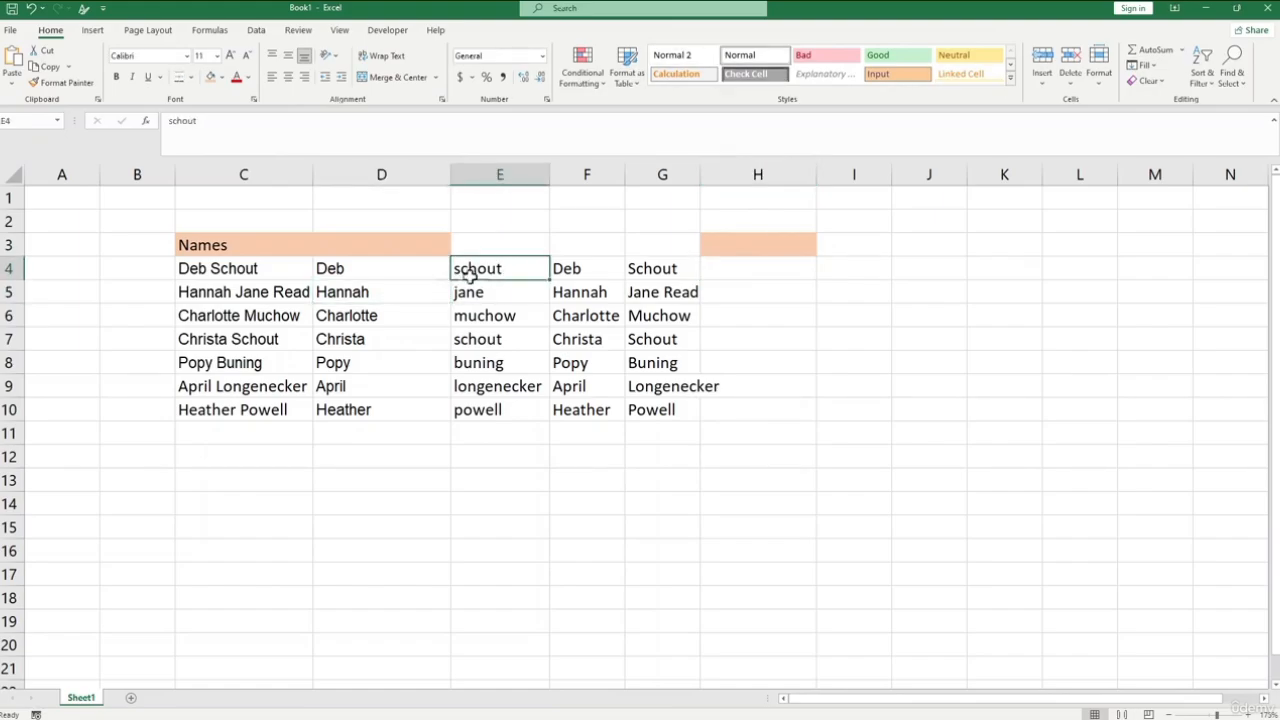
{"action": "left_click", "coordinate": [349, 271]}
{"action": "left_click", "coordinate": [520, 291]}
{"action": "left_click", "coordinate": [745, 243]}
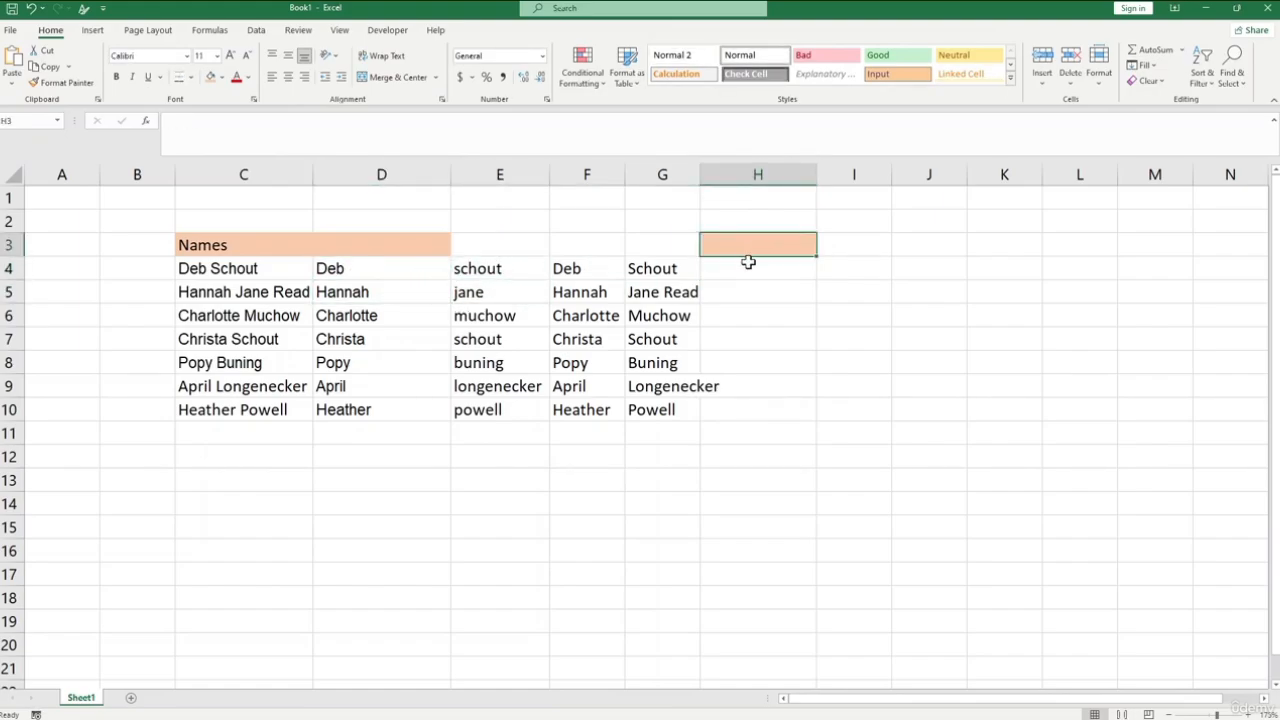
- Enter the formula =CONCATENATE(D4,E4) in H4 to join the two name parts
{"action": "left_click", "coordinate": [748, 266]}
{"action": "type", "text": "="}
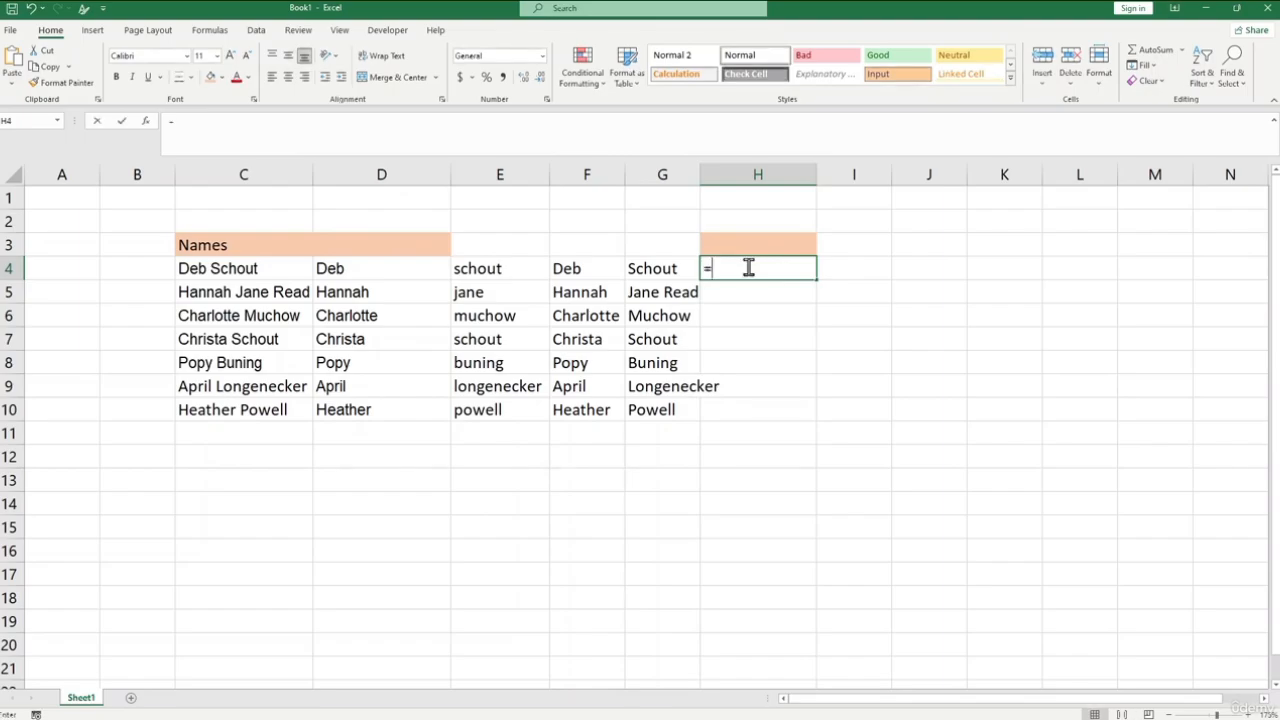
{"action": "type", "text": "concat"}
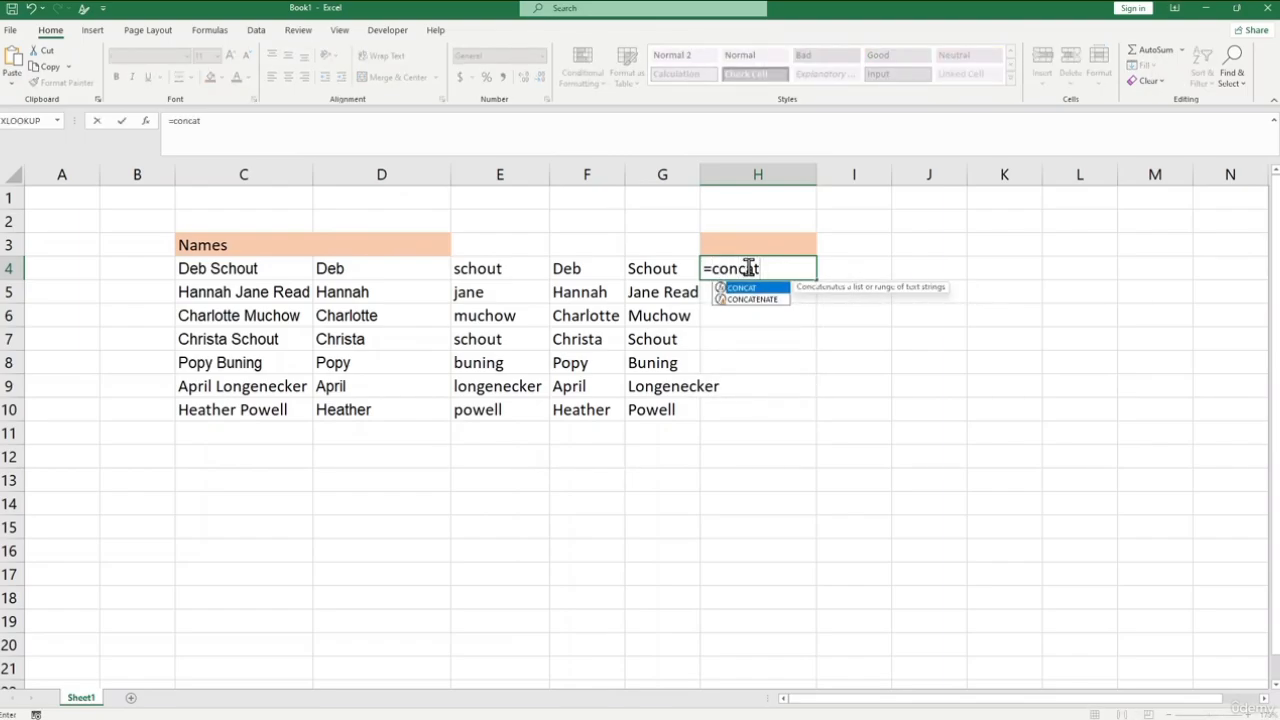
{"action": "key", "text": "Down"}
{"action": "key", "text": "Tab"}
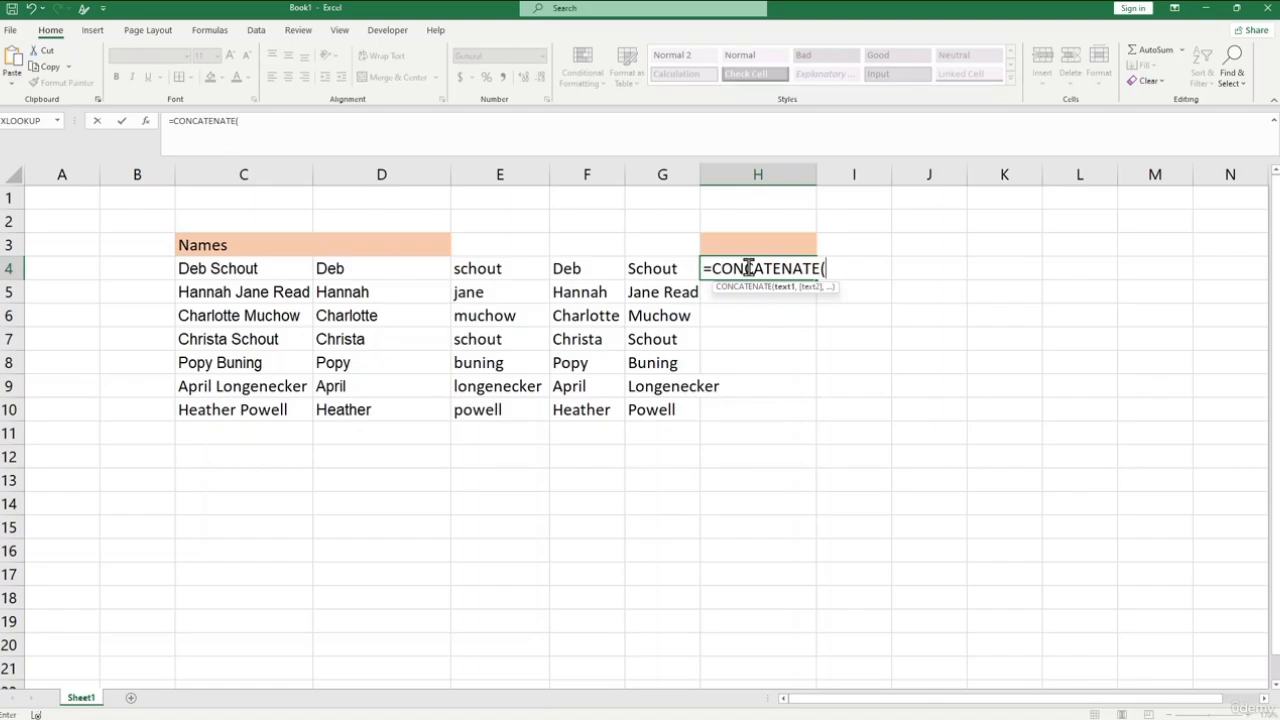
{"action": "left_click", "coordinate": [326, 266]}
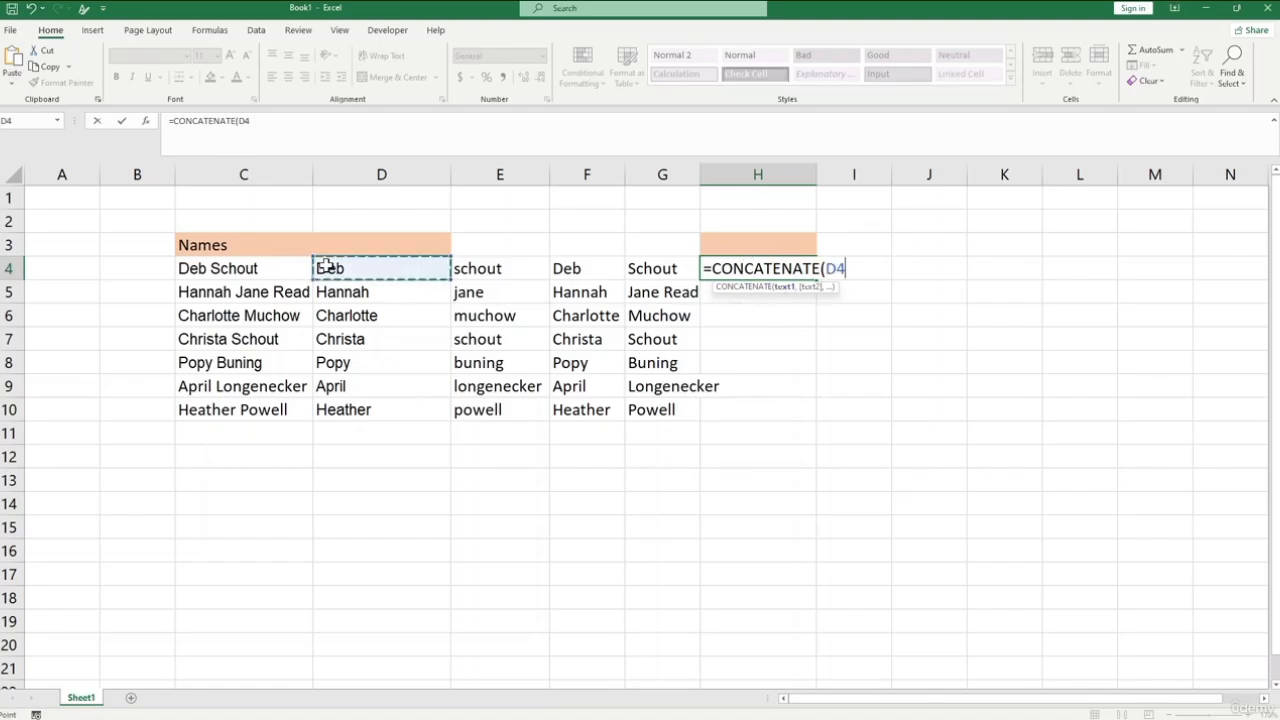
{"action": "type", "text": ","}
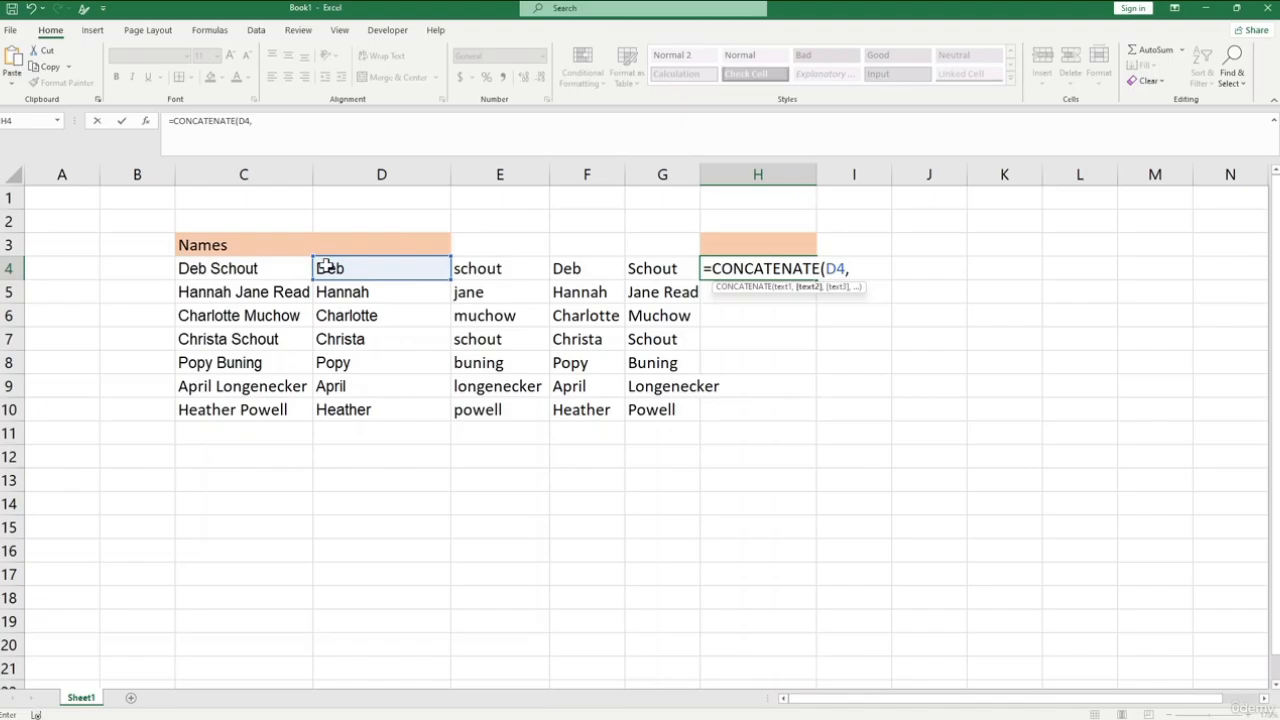
{"action": "left_click", "coordinate": [481, 268]}
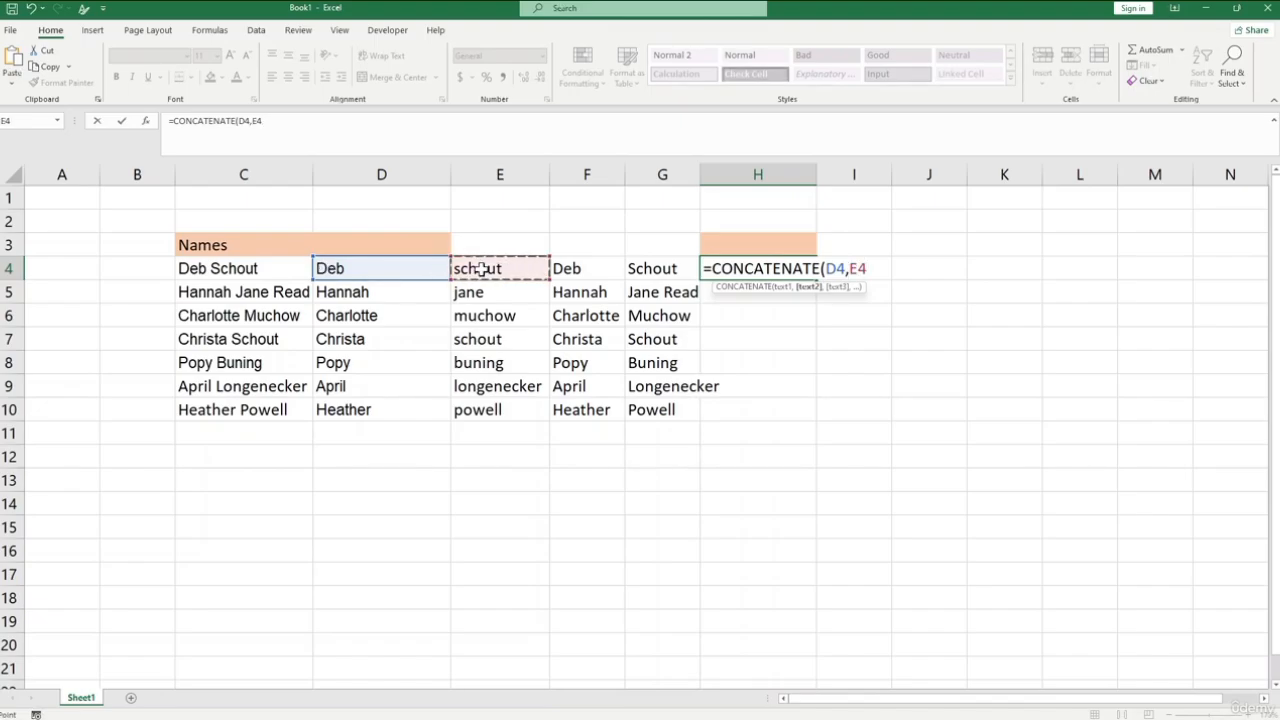
{"action": "type", "text": ")"}
{"action": "key", "text": "Return"}
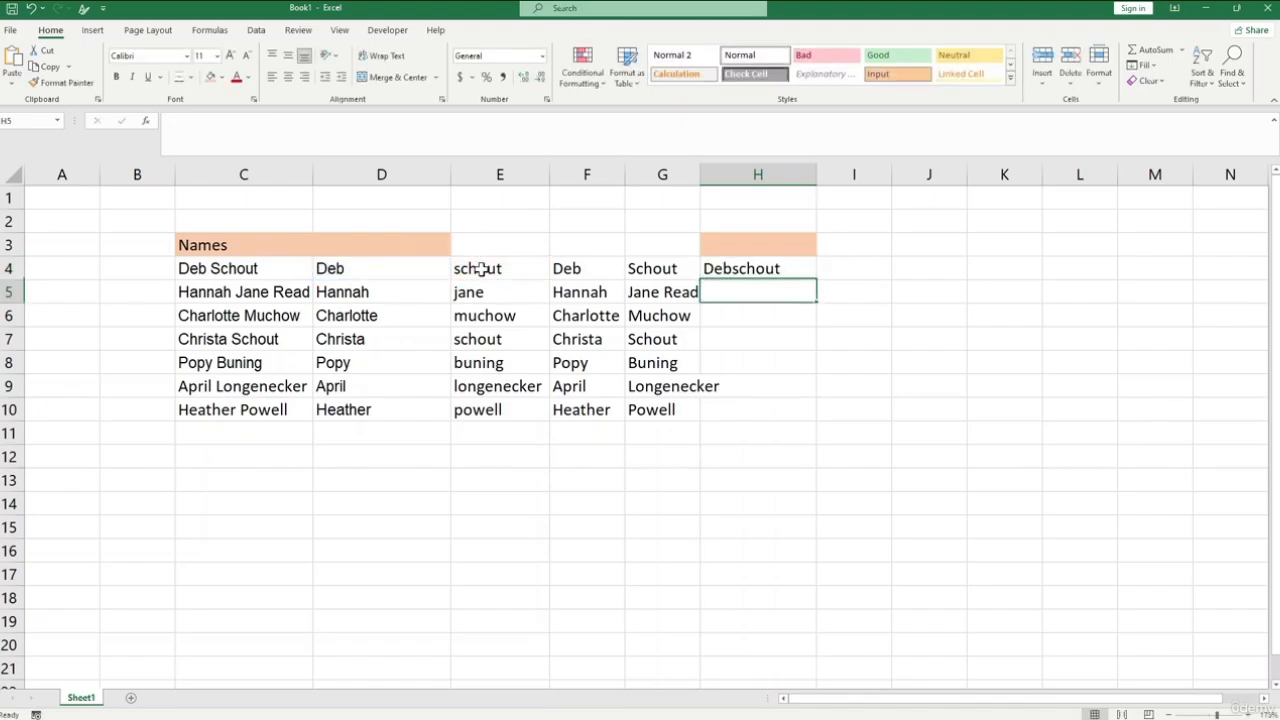
- Insert a space argument into the H4 formula so it reads =CONCATENATE(D4," ",E4)
{"action": "left_click", "coordinate": [750, 269]}
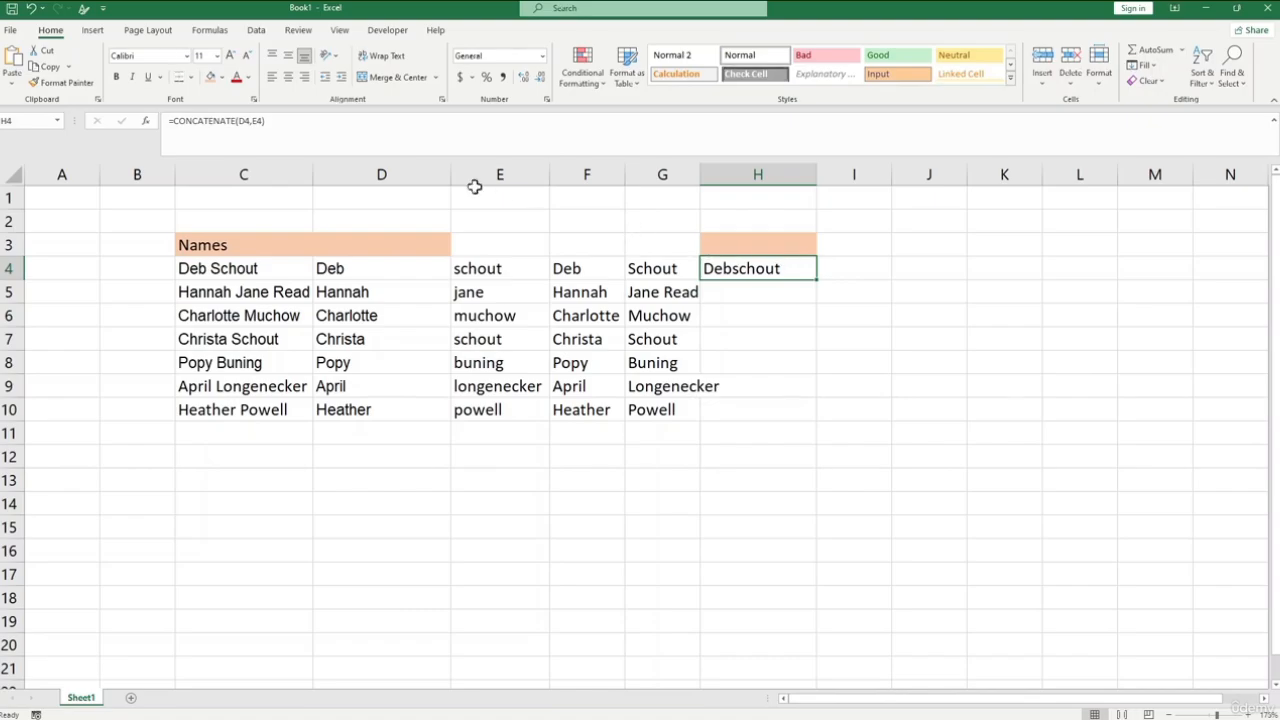
{"action": "left_click", "coordinate": [251, 121]}
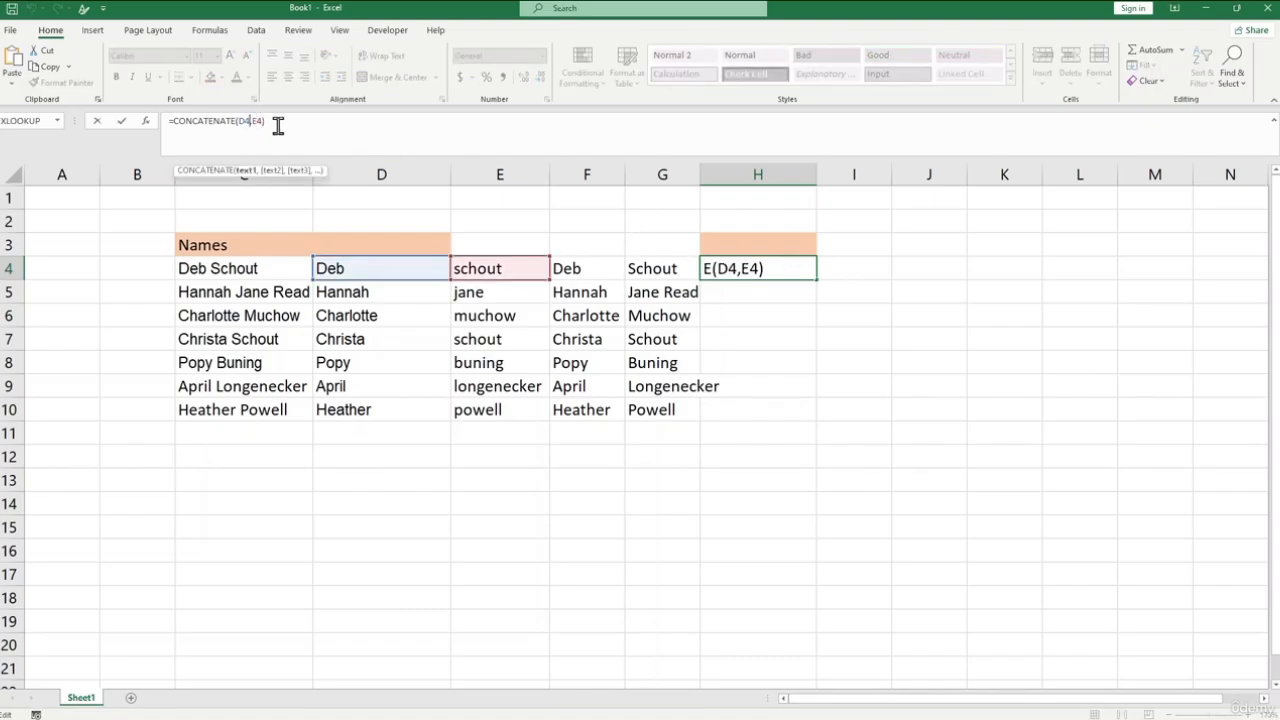
{"action": "type", "text": "\""}
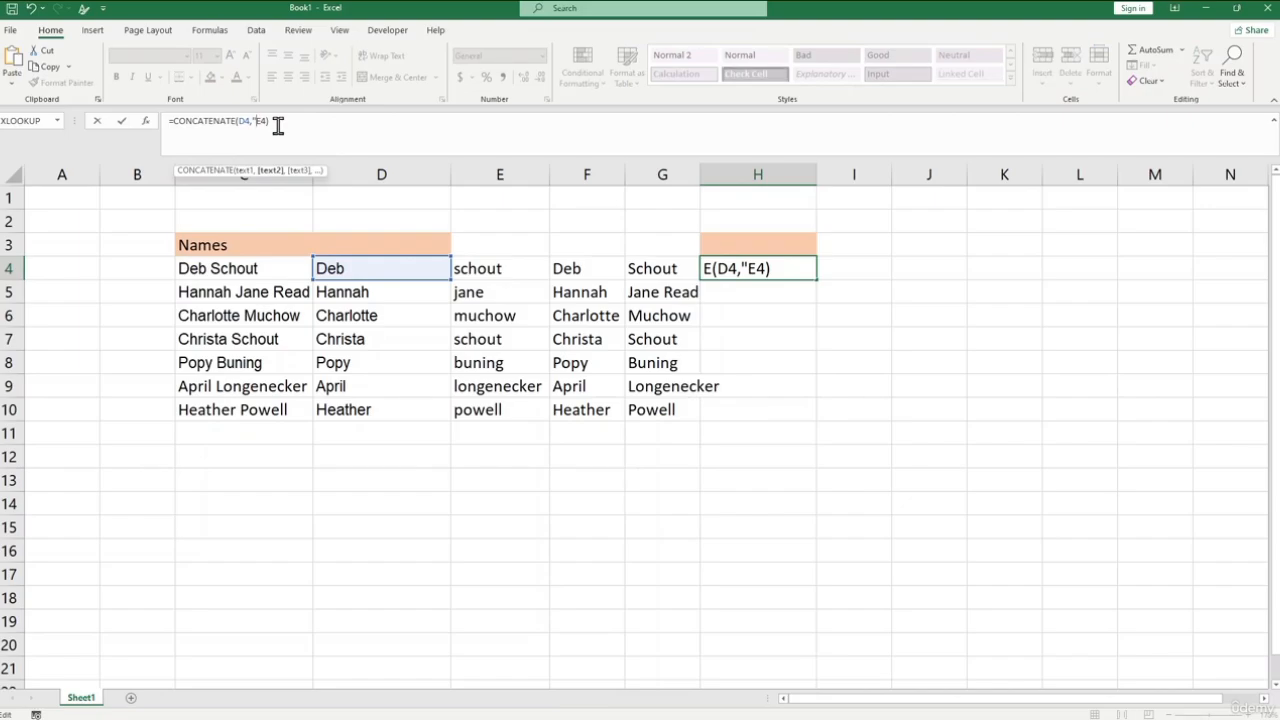
{"action": "type", "text": " \","}
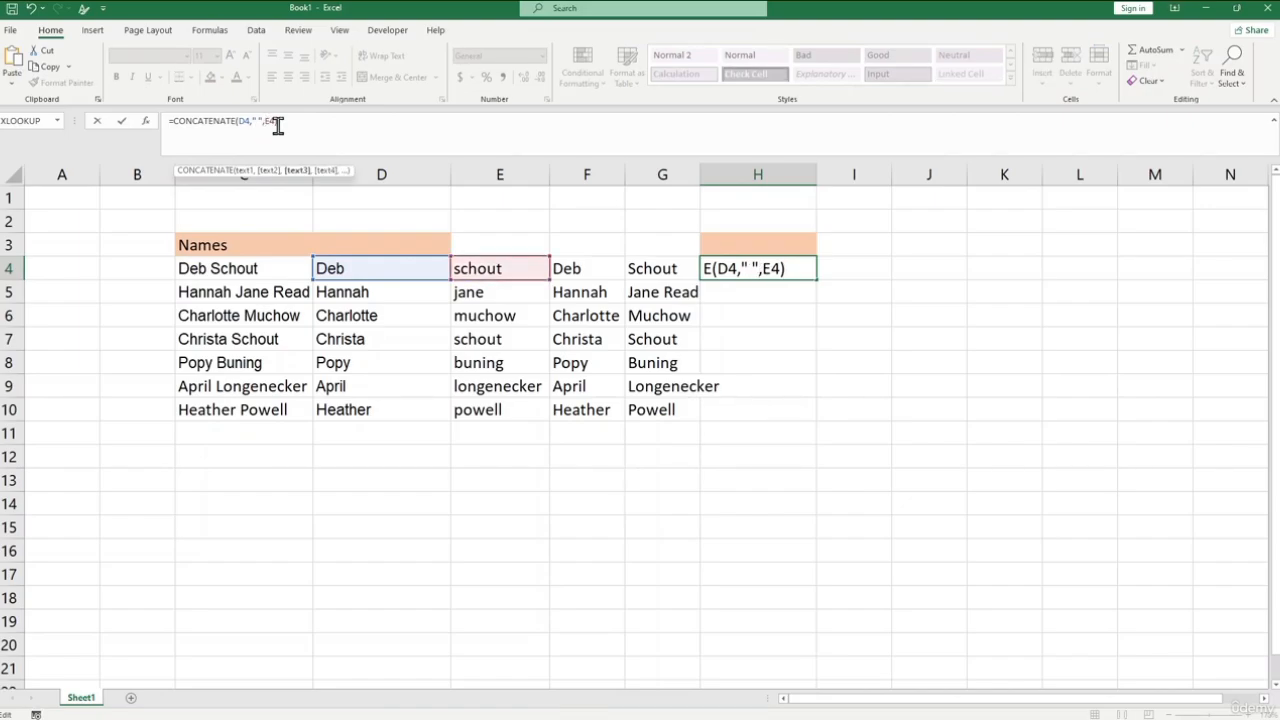
{"action": "key", "text": "Return"}
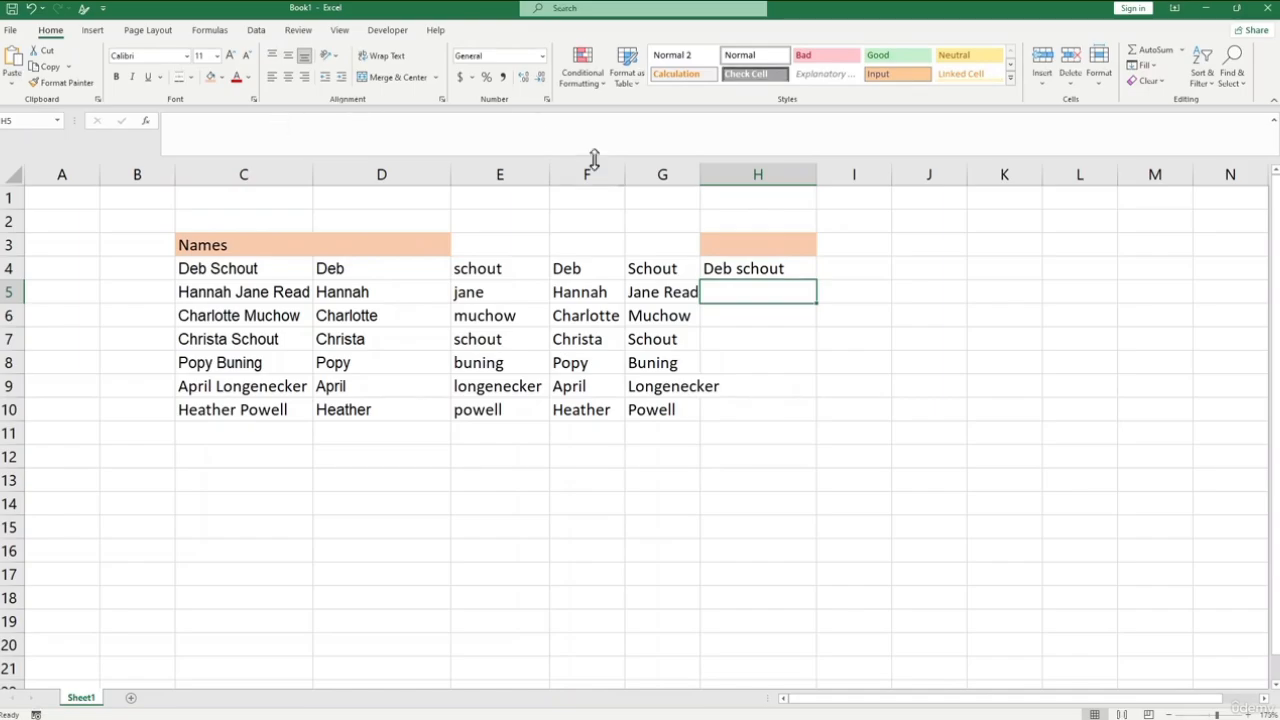
- Fill the CONCATENATE formula in H4 down through H10
{"action": "left_click", "coordinate": [742, 272]}
{"action": "left_click", "coordinate": [762, 332]}
{"action": "left_click", "coordinate": [758, 268]}
{"action": "left_click_drag", "start_coordinate": [816, 280], "coordinate": [805, 421]}
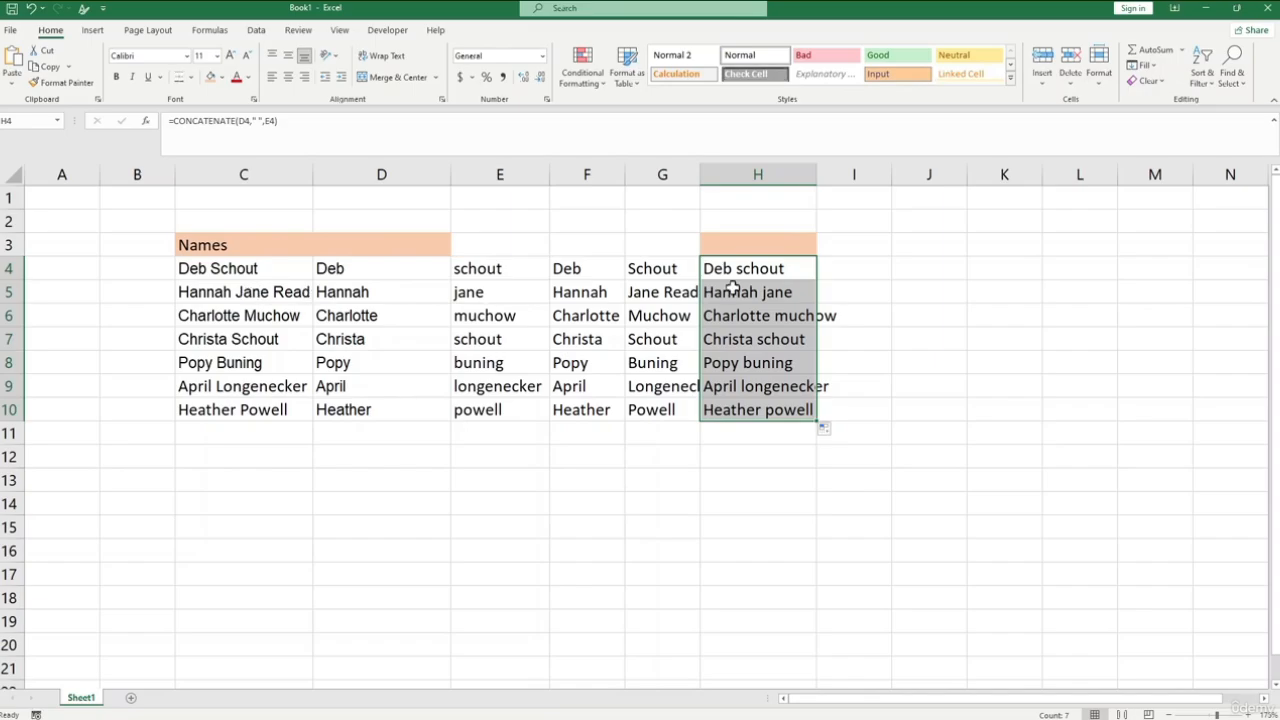
- Autofit the width of column H to the joined names
{"action": "left_click", "coordinate": [793, 292]}
{"action": "key", "text": "alt+h"}
{"action": "key", "text": "o"}
{"action": "key", "text": "i"}
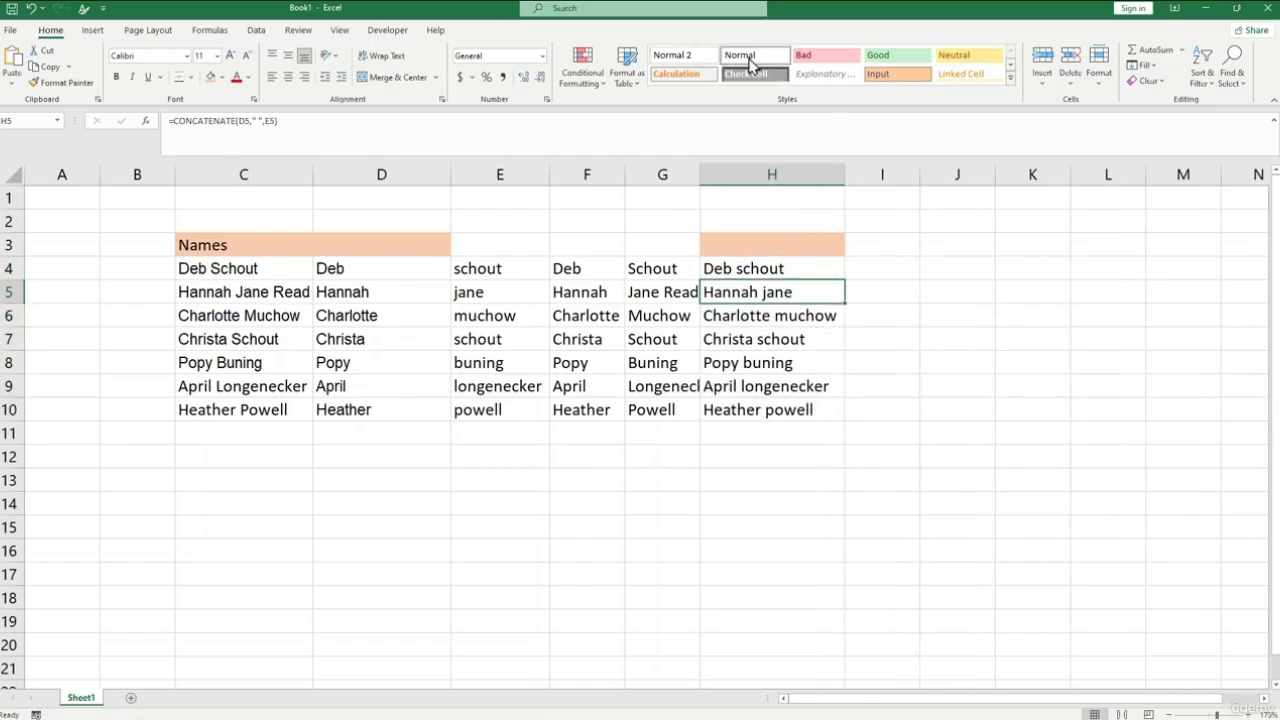
- Enter =D4,&," ",&,E4 in I4 to join the name parts and accept the proposed correction to =D4&" "&E4
{"action": "left_click", "coordinate": [885, 246]}
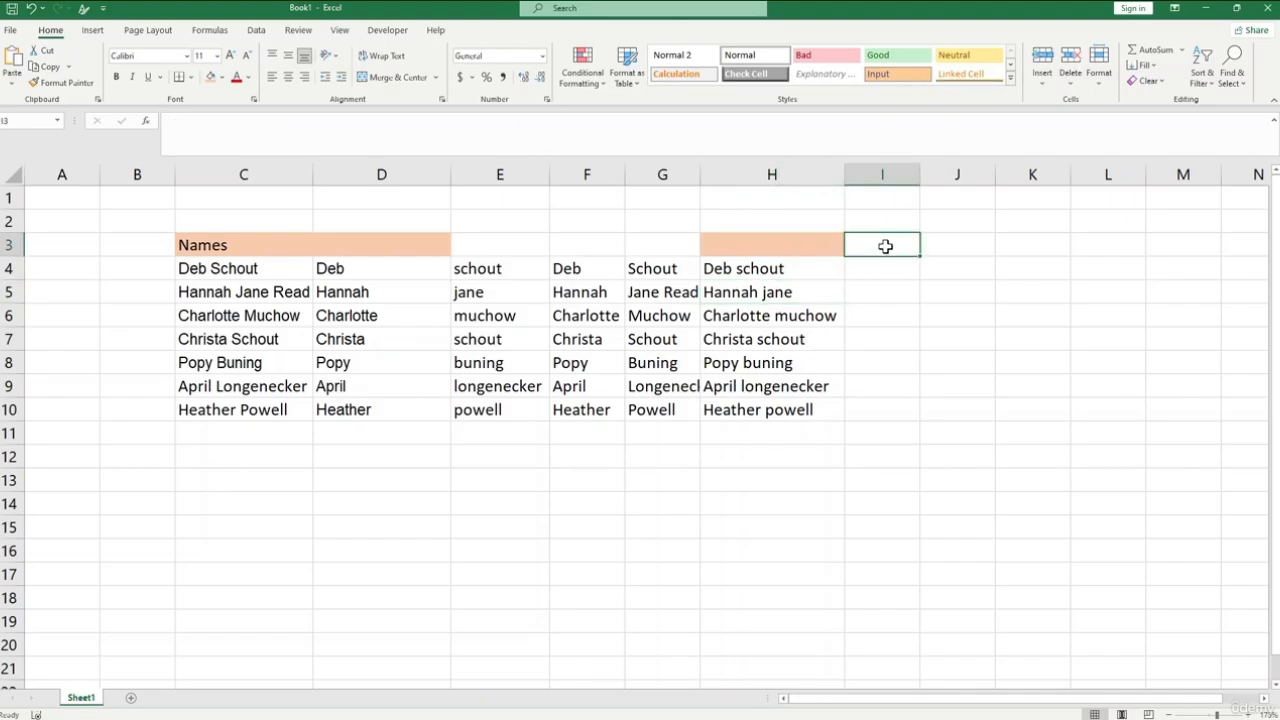
{"action": "left_click", "coordinate": [900, 274]}
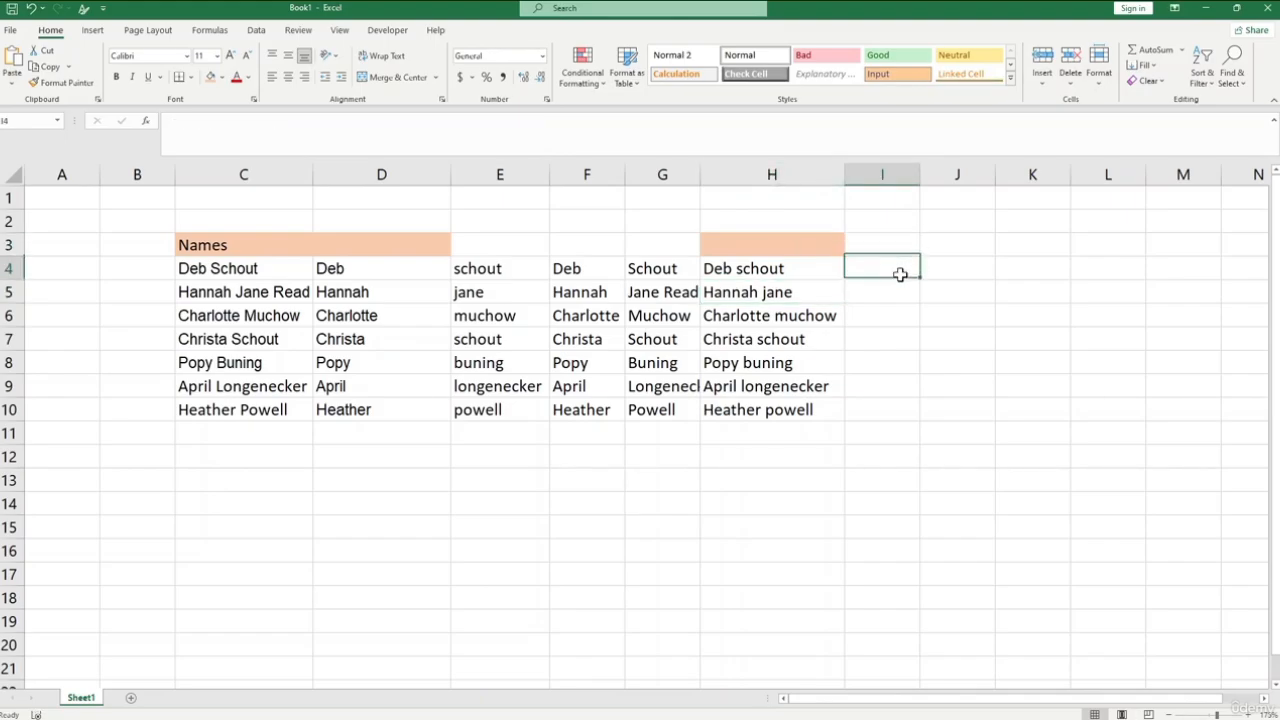
{"action": "type", "text": "="}
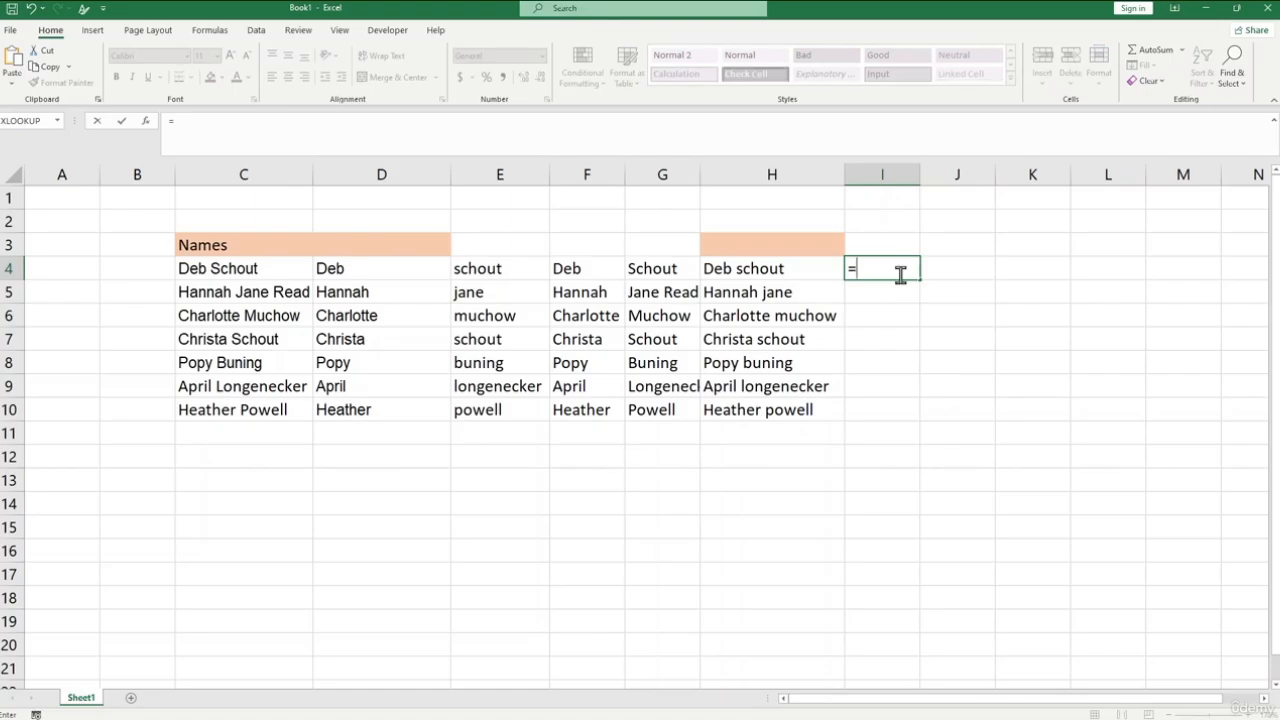
{"action": "left_click", "coordinate": [366, 268]}
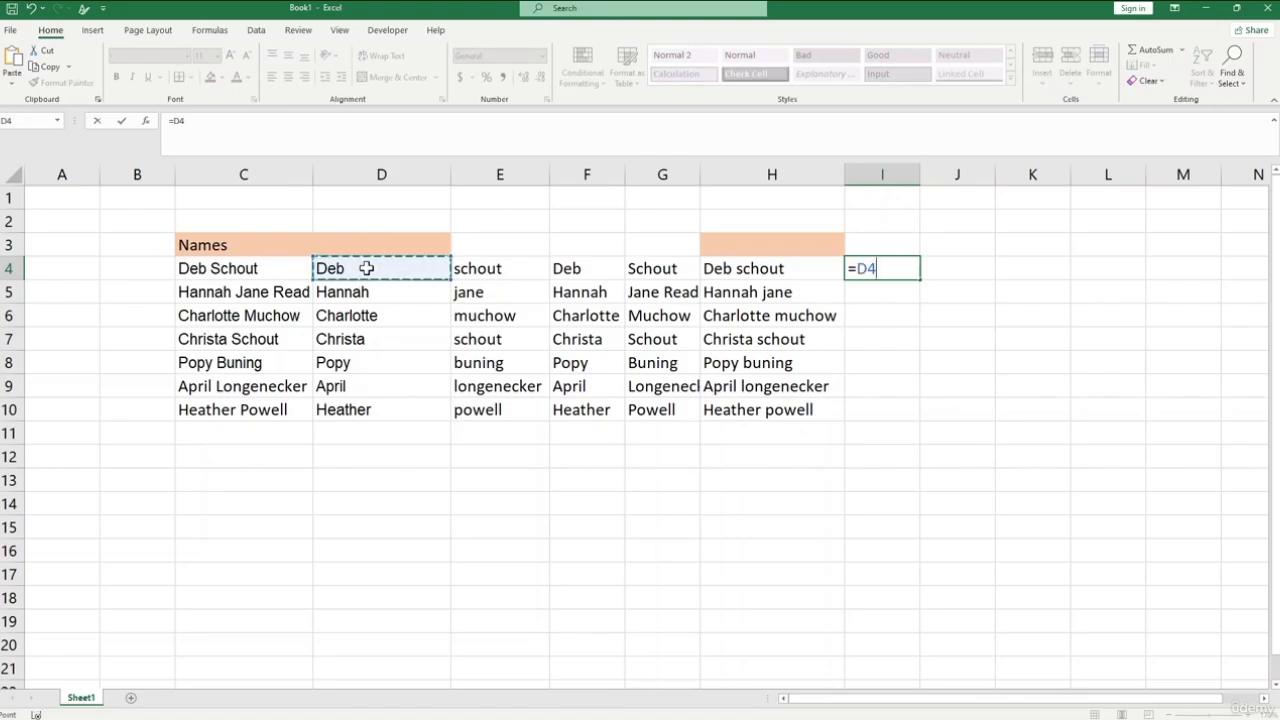
{"action": "type", "text": ","}
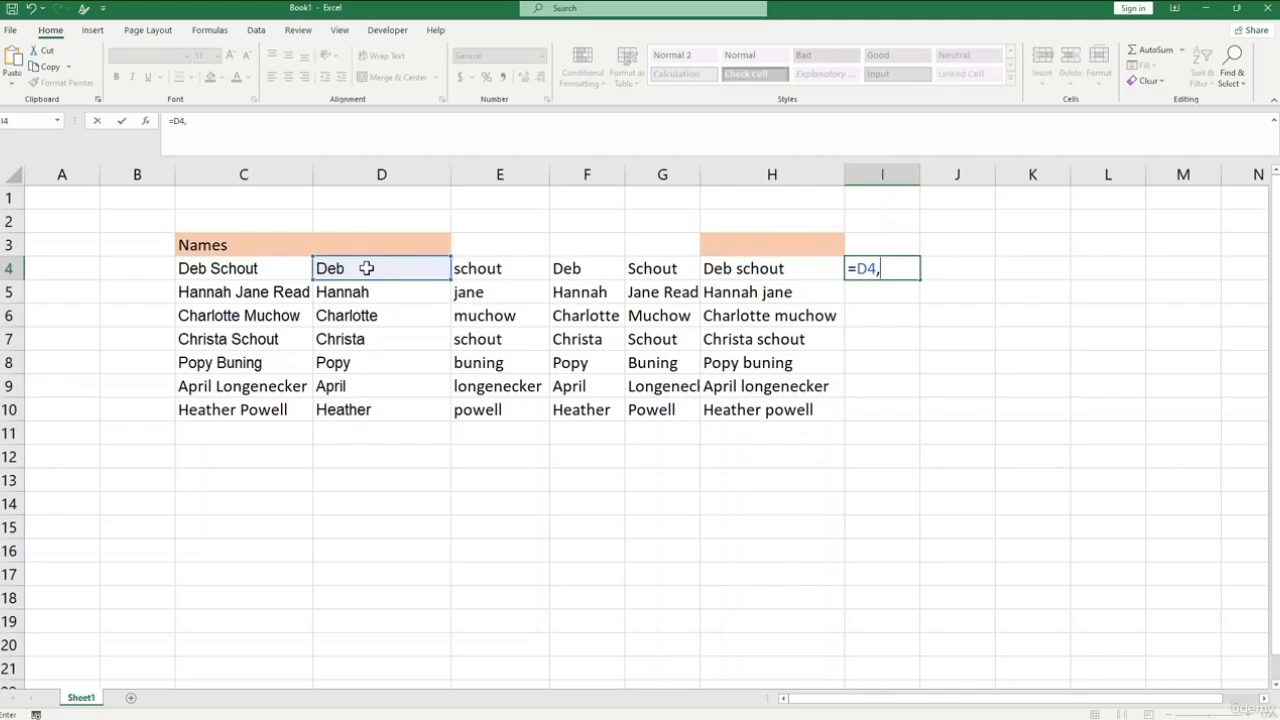
{"action": "type", "text": "&,\" \",&,"}
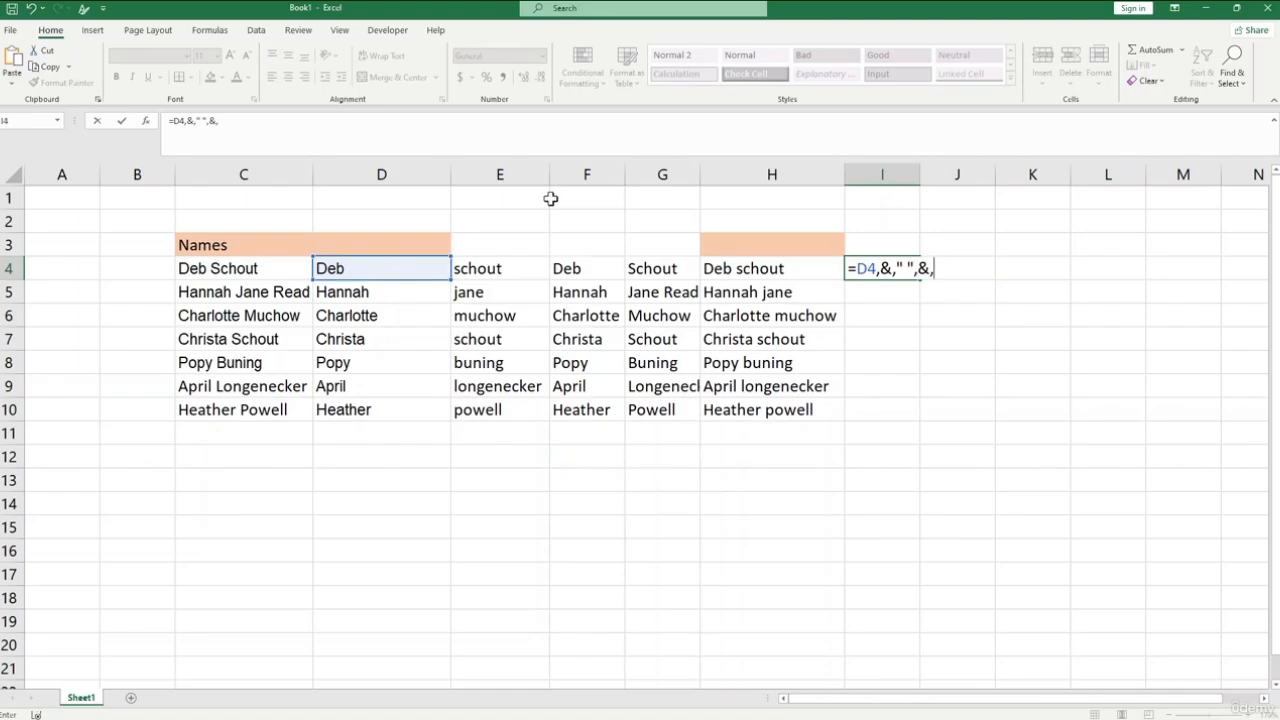
{"action": "left_click", "coordinate": [498, 270]}
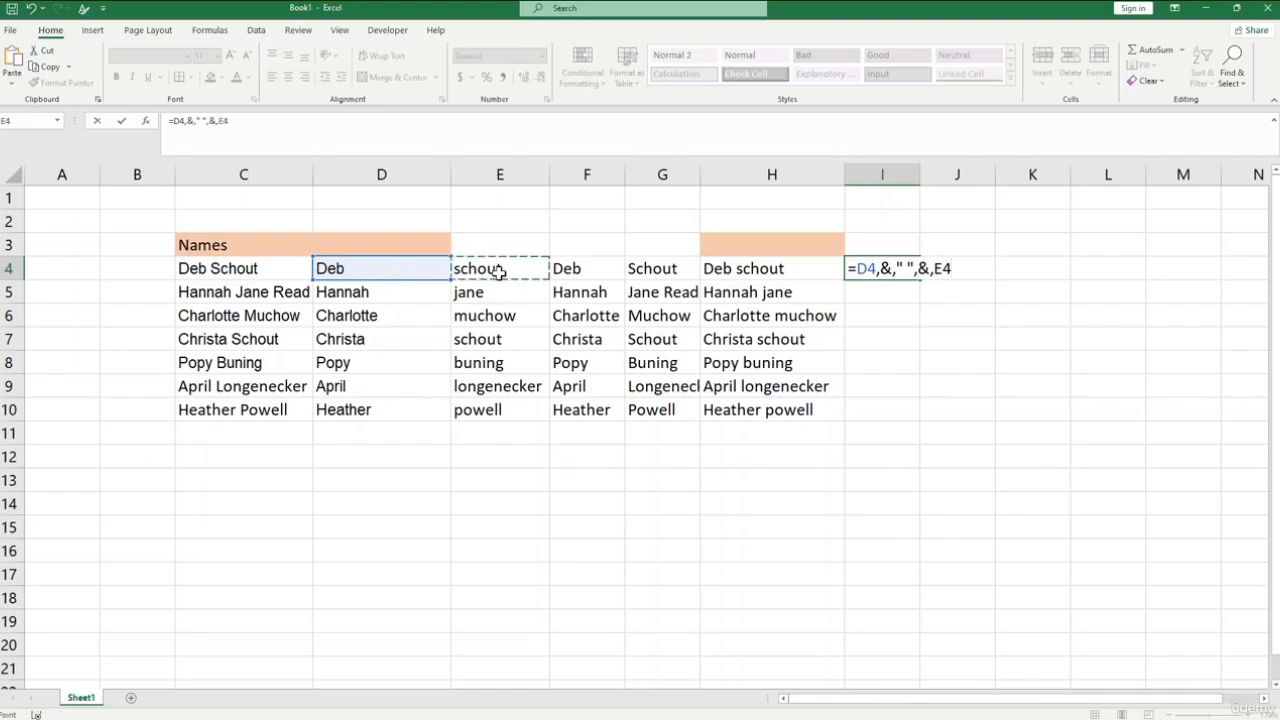
{"action": "key", "text": "Return"}
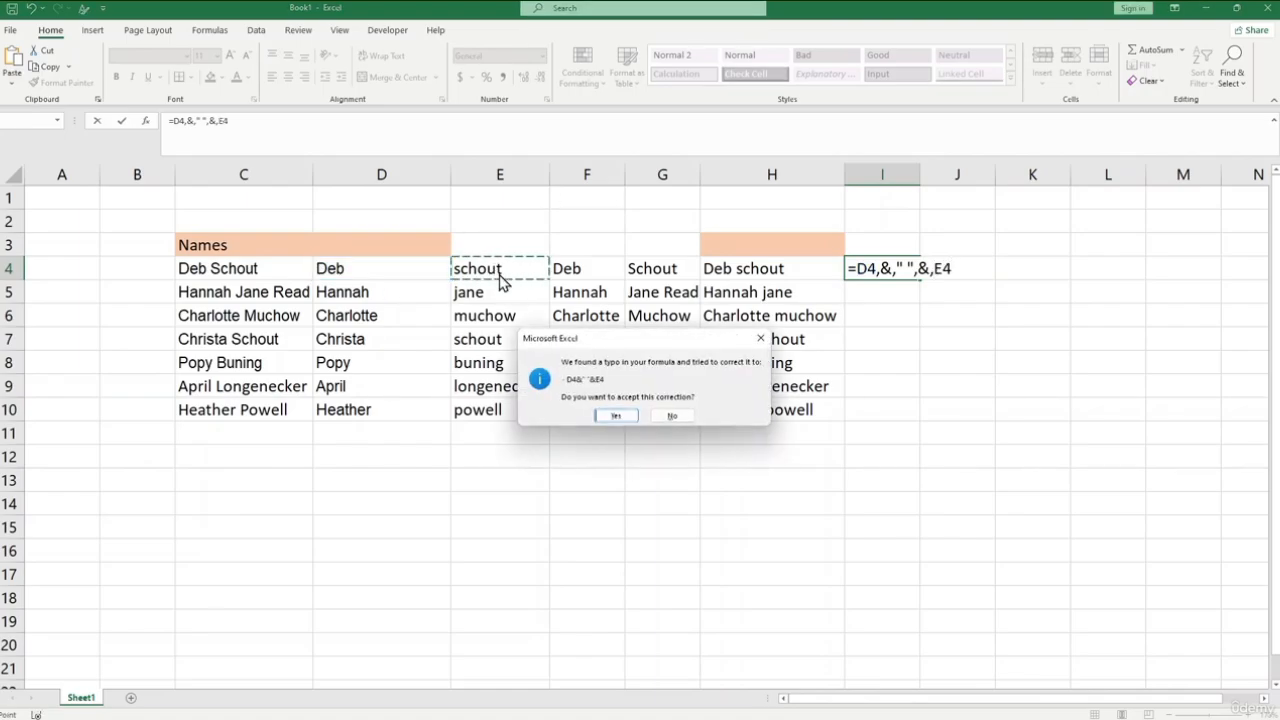
{"action": "key", "text": "Return"}
- Fill the ampersand formula in I4 down through I10
{"action": "left_click", "coordinate": [900, 258]}
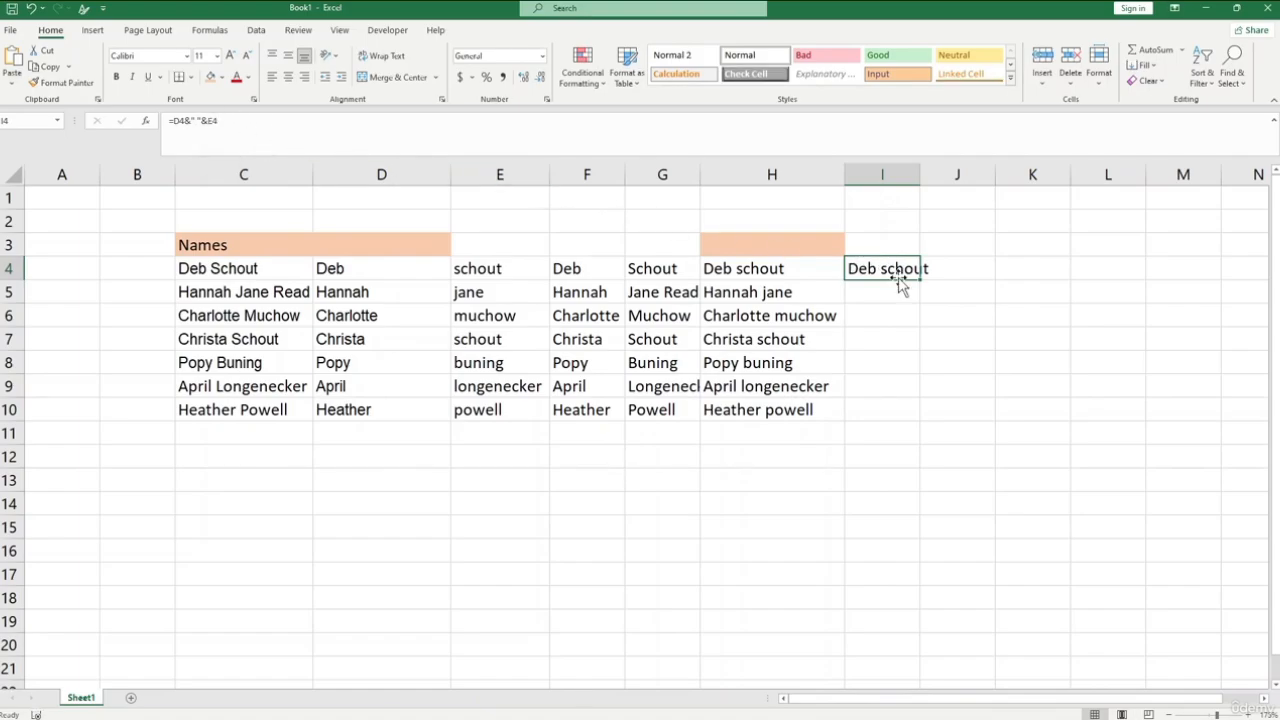
{"action": "left_click", "coordinate": [769, 269]}
{"action": "left_click", "coordinate": [894, 266]}
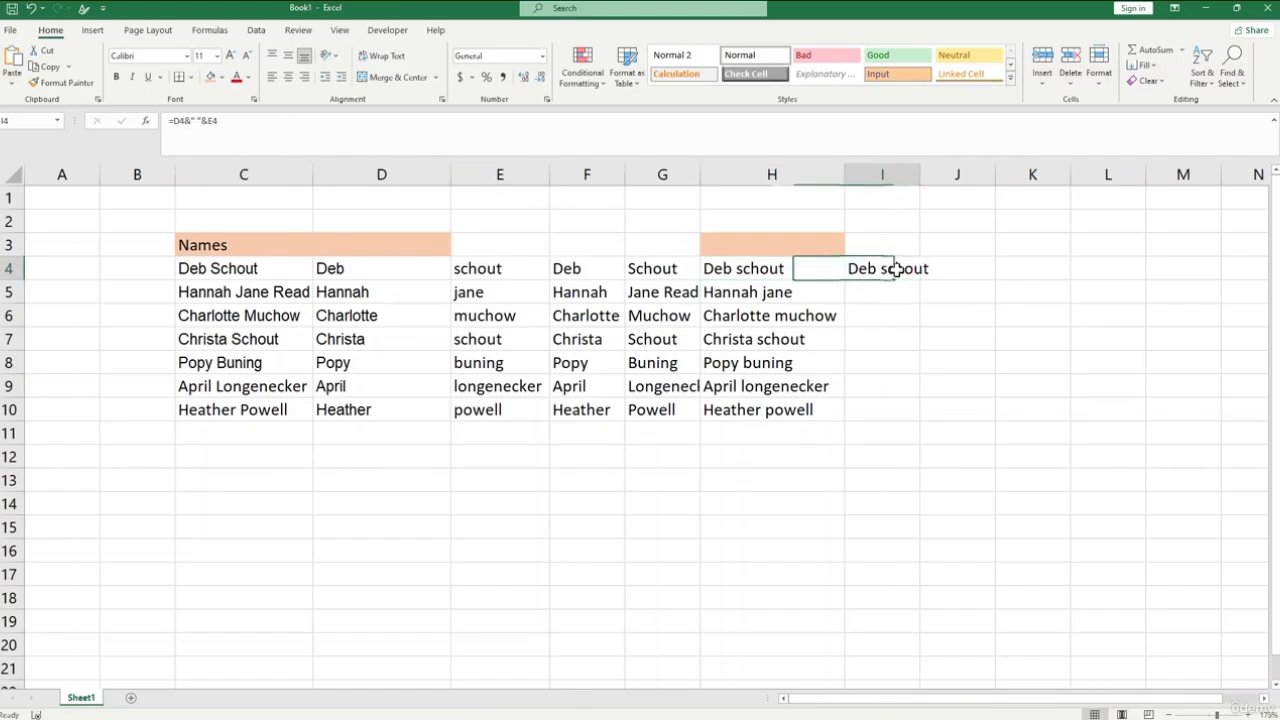
{"action": "left_click_drag", "start_coordinate": [919, 279], "coordinate": [918, 423]}
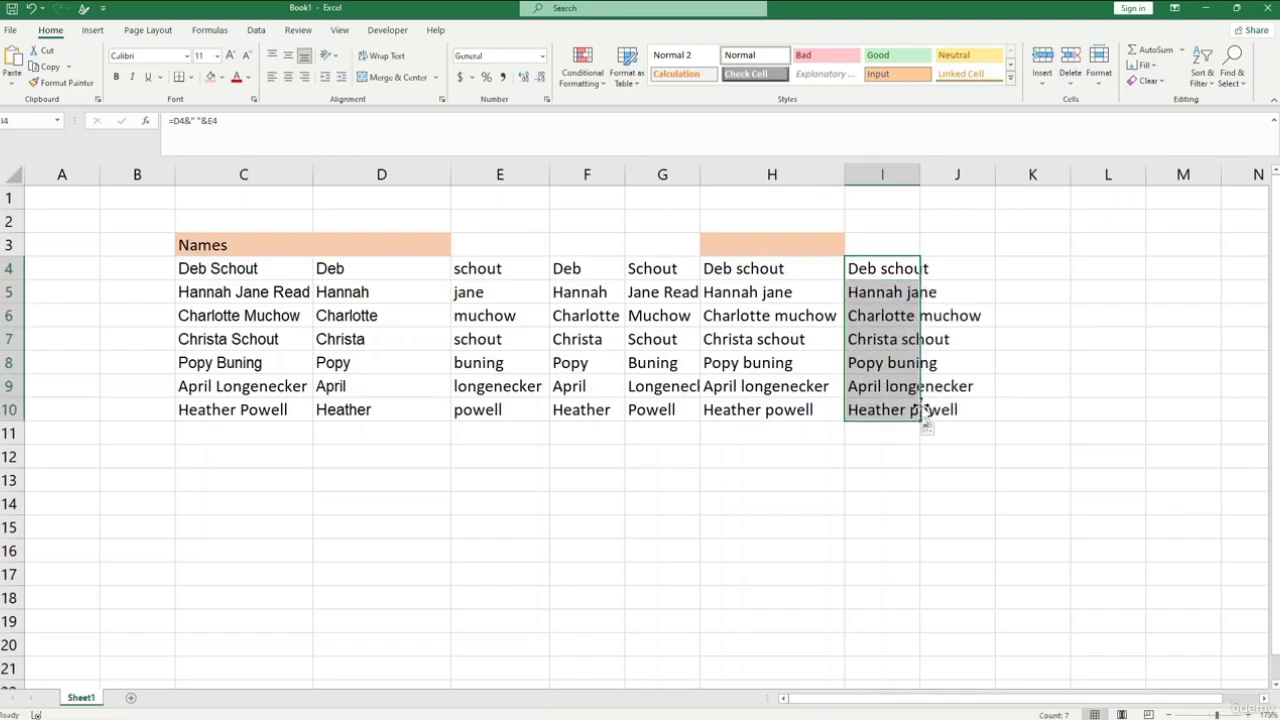
{"action": "left_click", "coordinate": [1011, 366]}
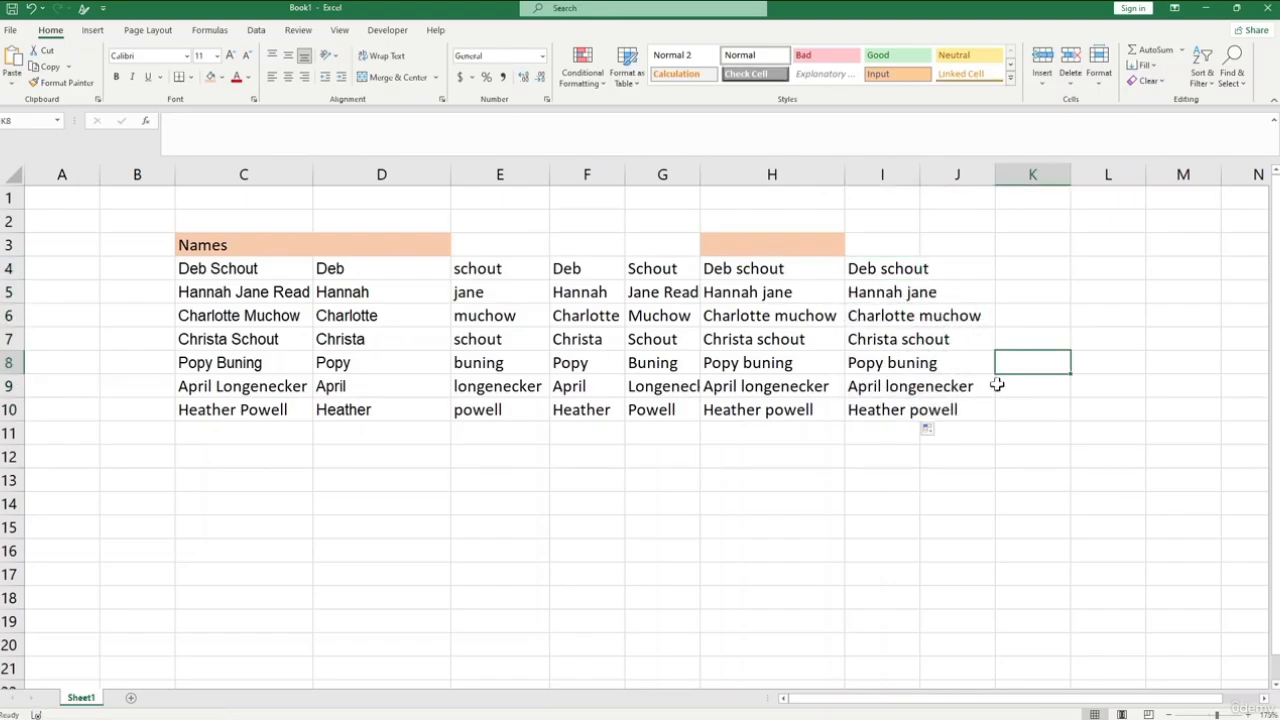
{"action": "left_click", "coordinate": [907, 270]}
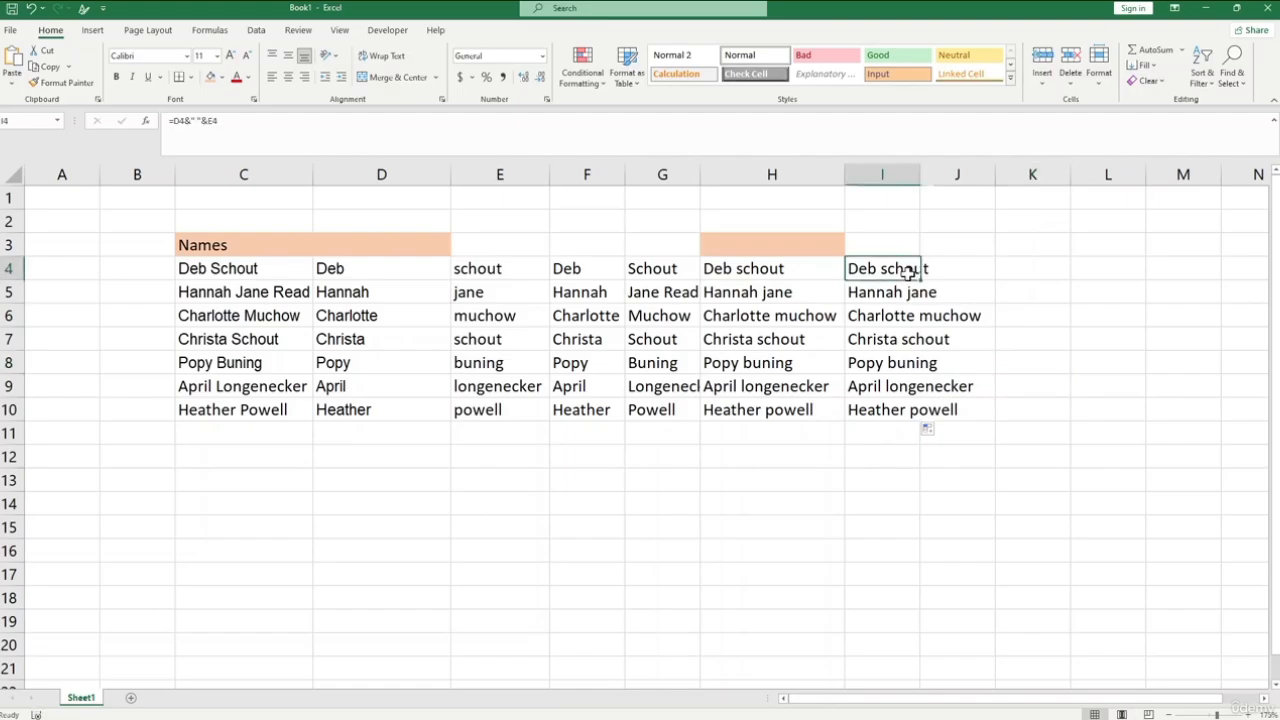